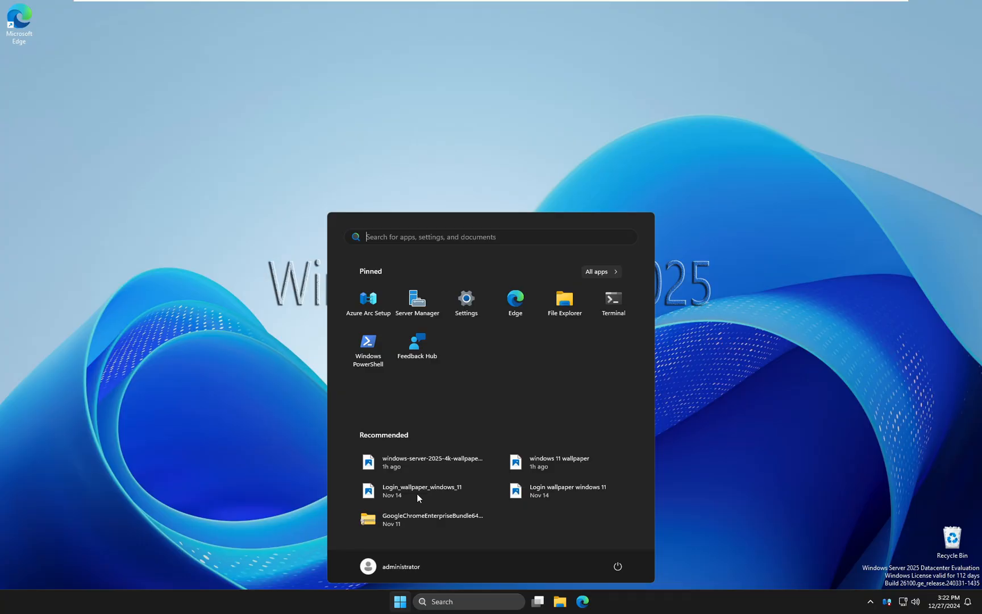
Open Server Manager and launch Group Policy Management from its tools
left_click(423, 304)
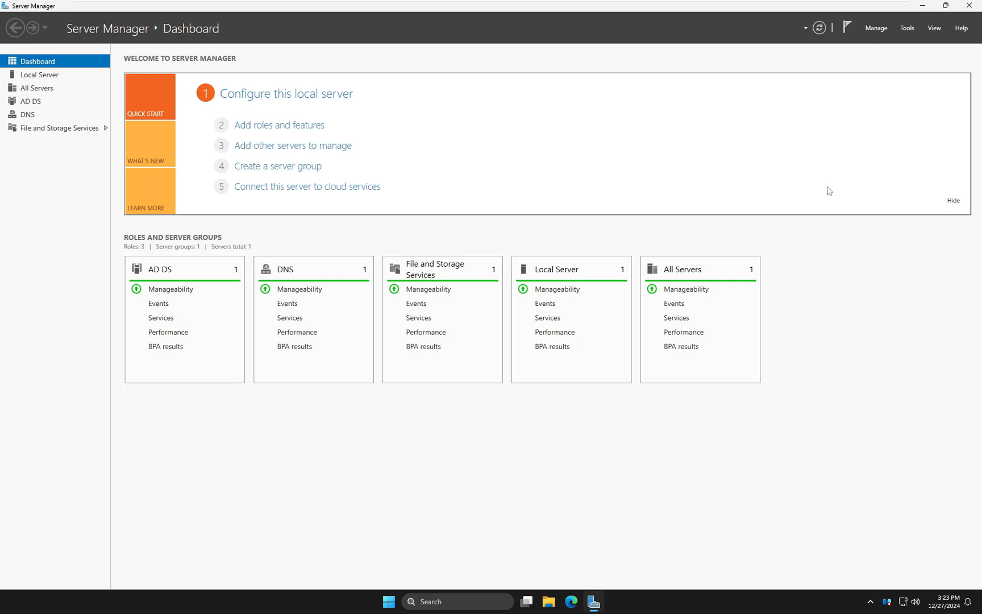
left_click(908, 29)
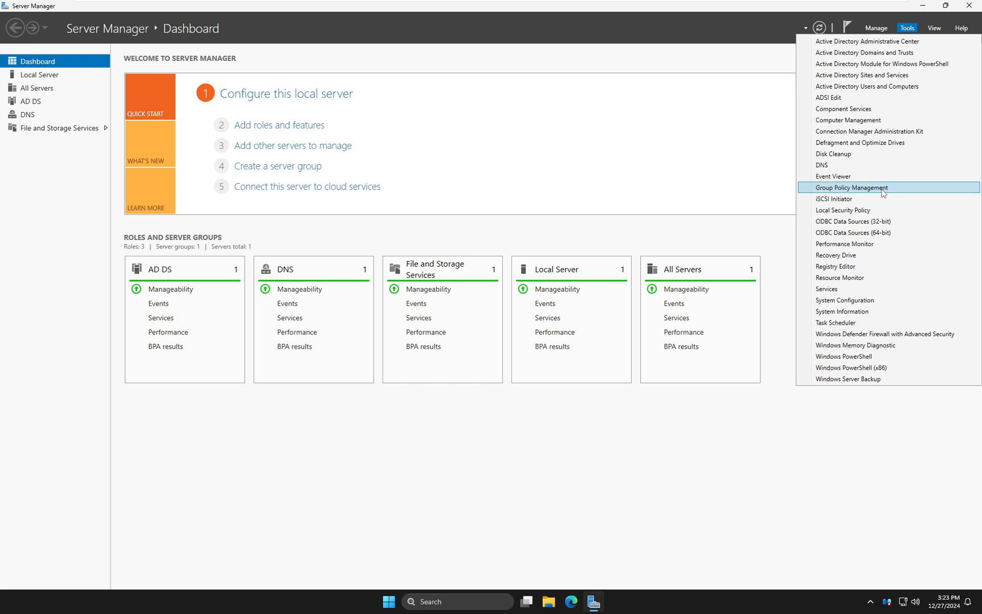
left_click(836, 194)
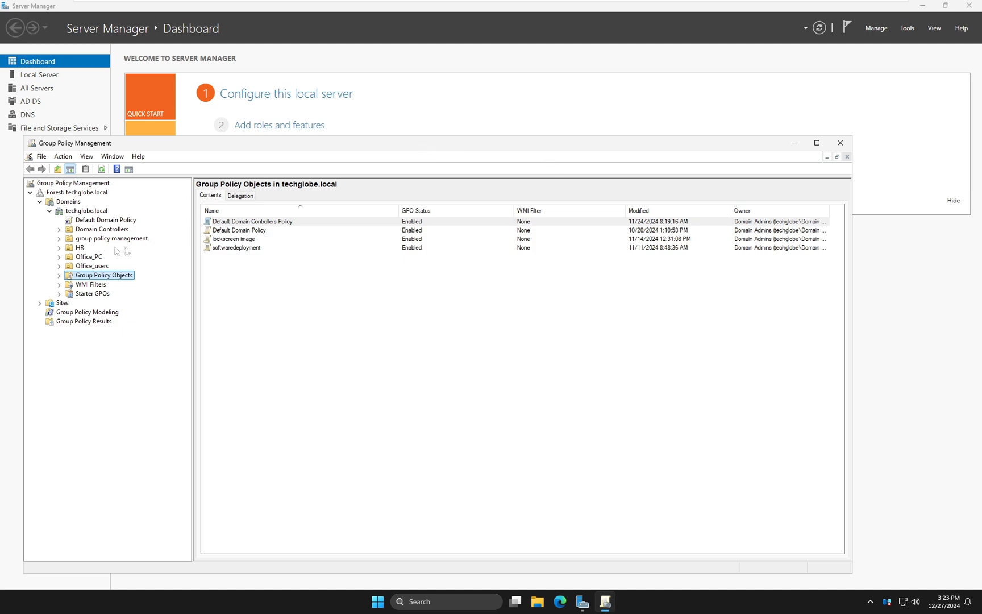
left_click(87, 210)
left_click(739, 10)
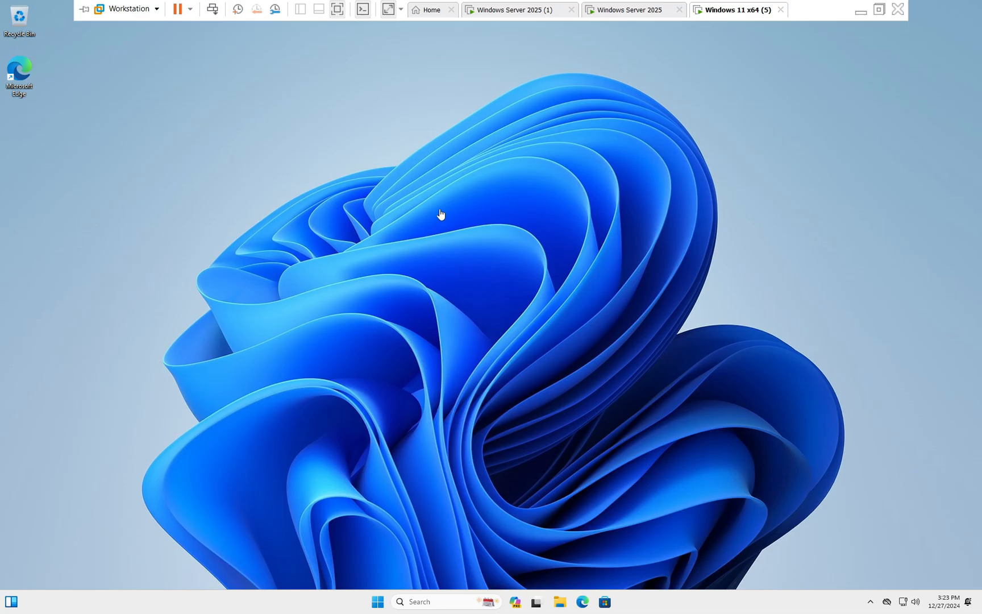
left_click(644, 9)
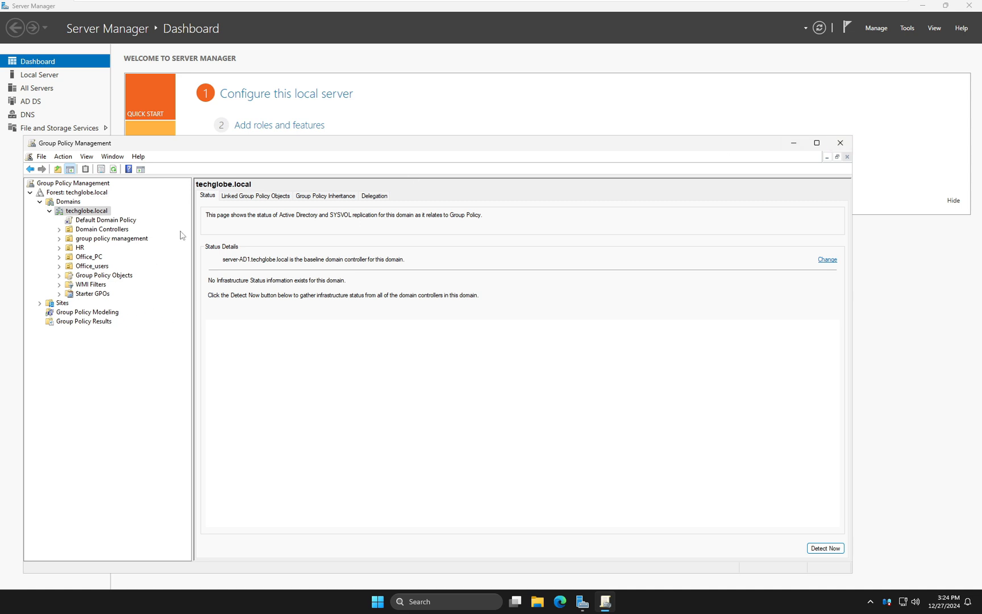
Create a new GPO named Auto Shutdown in the domain and link it to the Office_users OU
left_click_drag(334, 149, 379, 44)
left_click(131, 162)
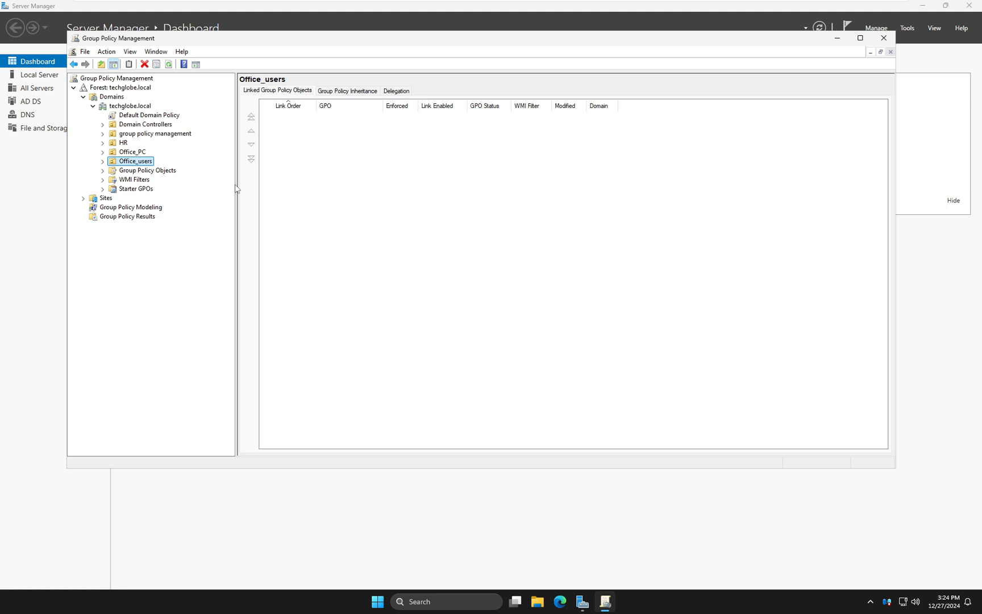
right_click(134, 164)
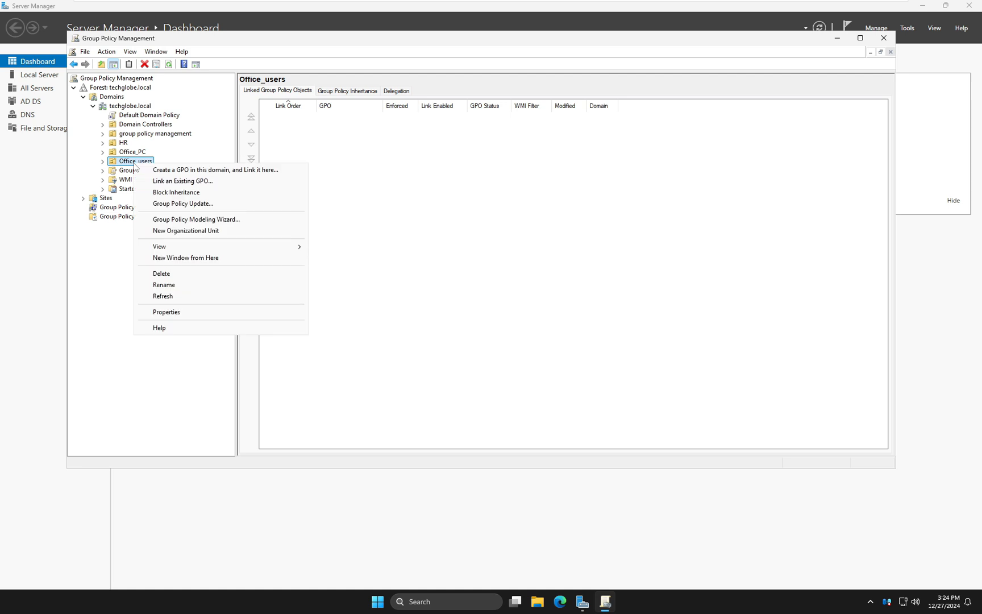
left_click(178, 172)
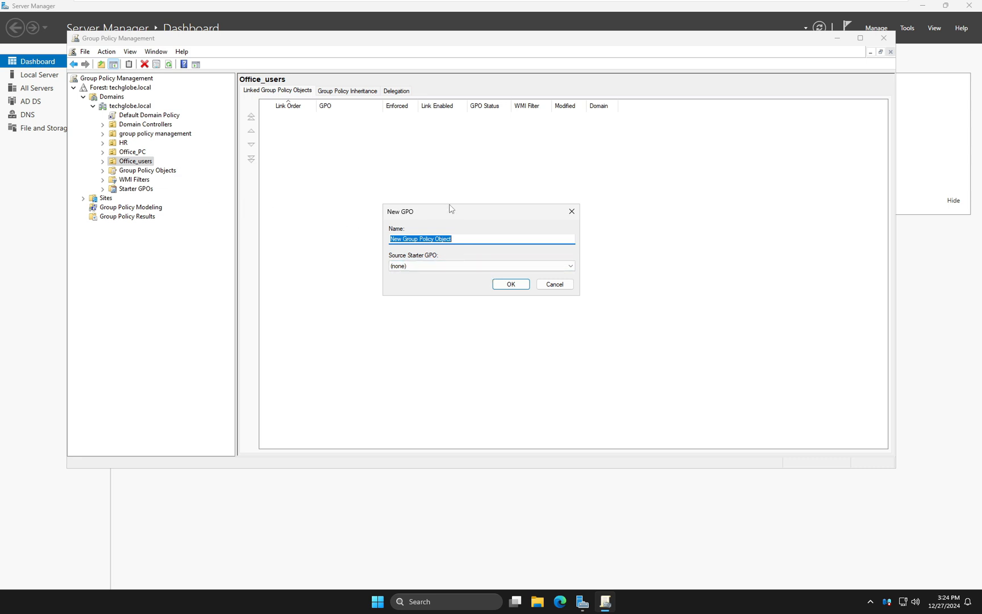
type("Auto Shutdown")
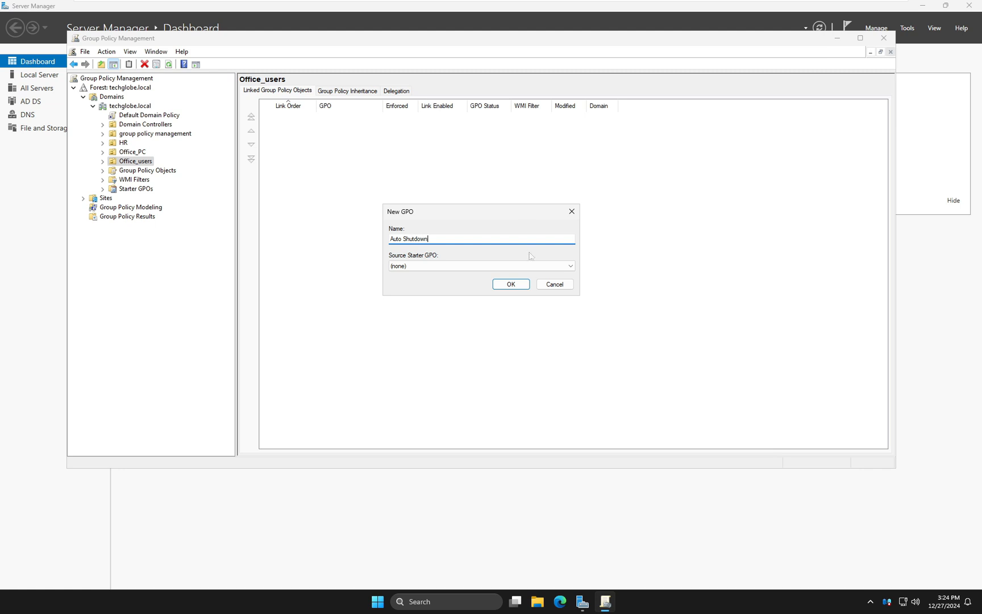
left_click(510, 285)
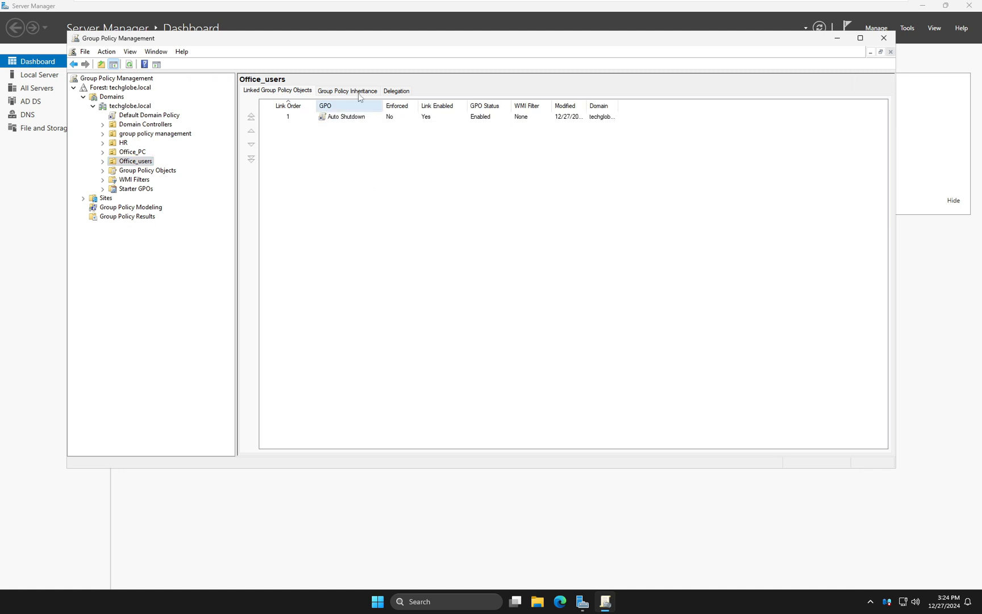
Open the Auto Shutdown GPO for editing, expand User Configuration preferences, and maximize the editor
left_click_drag(350, 39, 383, 119)
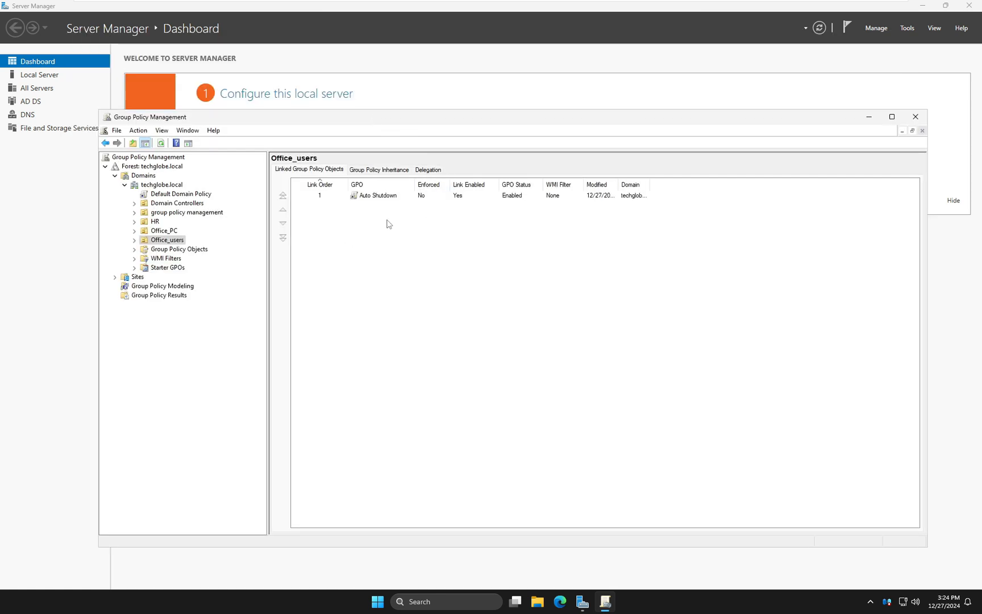
right_click(368, 201)
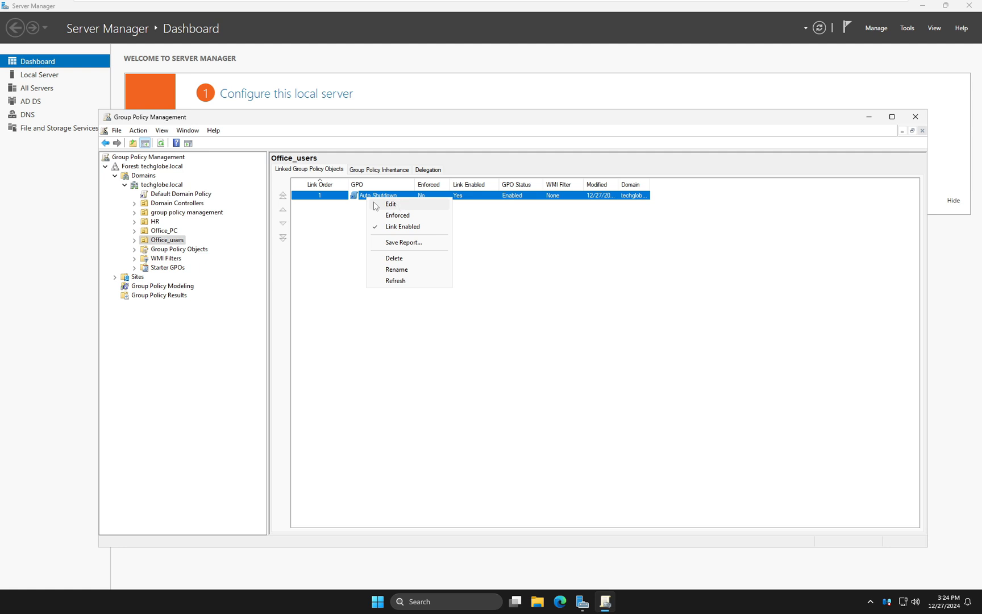
left_click(396, 206)
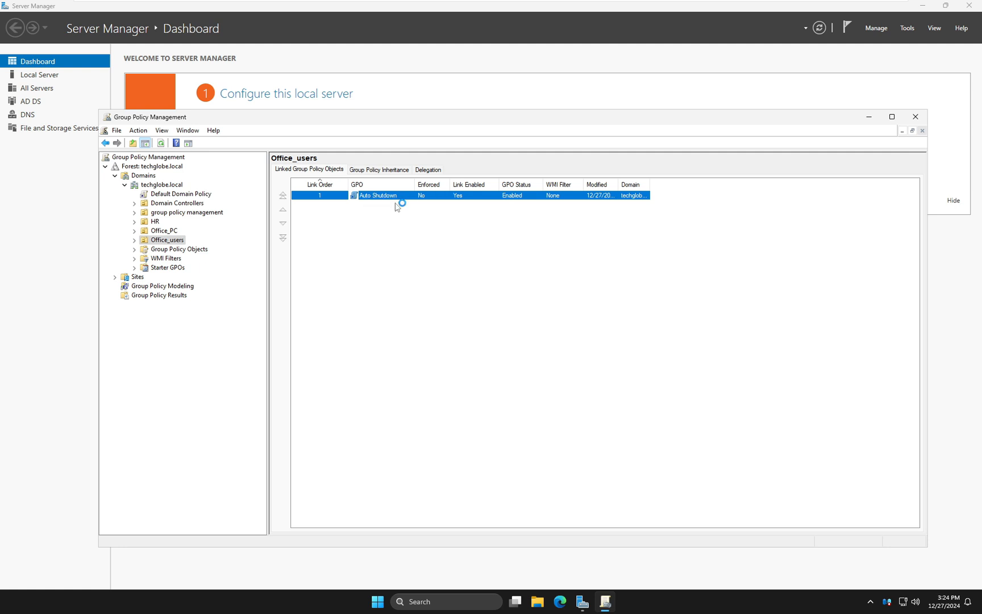
left_click_drag(180, 49, 368, 240)
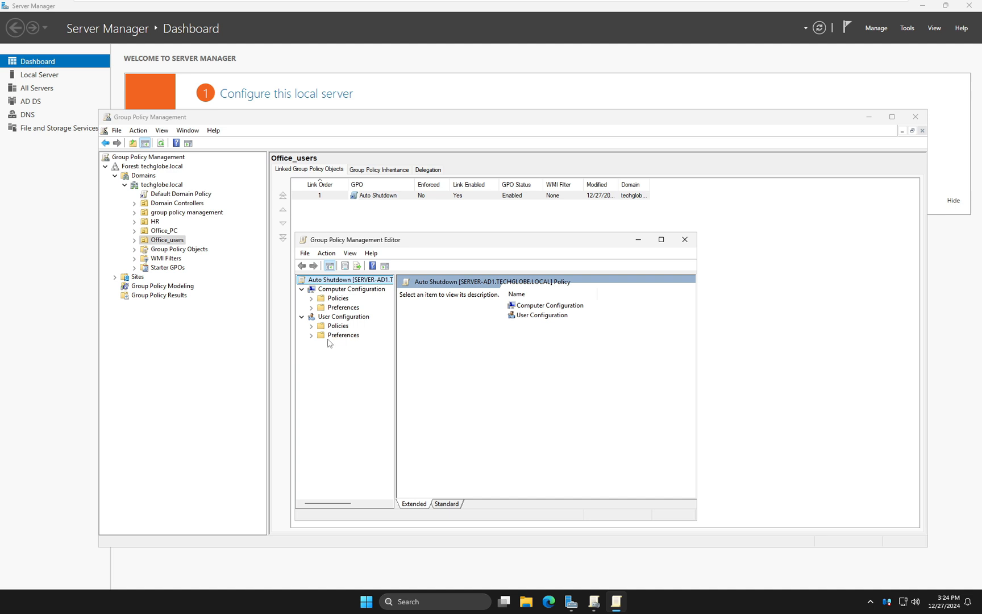
left_click(312, 335)
key("super+Up")
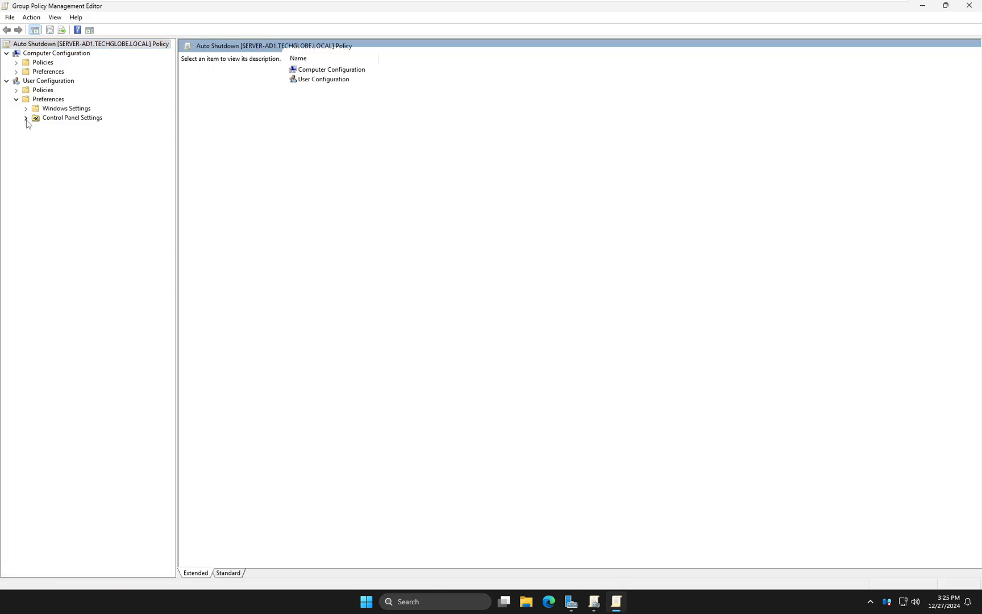
Create a new Scheduled Task (At least Windows 7) under User Configuration's Control Panel Settings
left_click(26, 118)
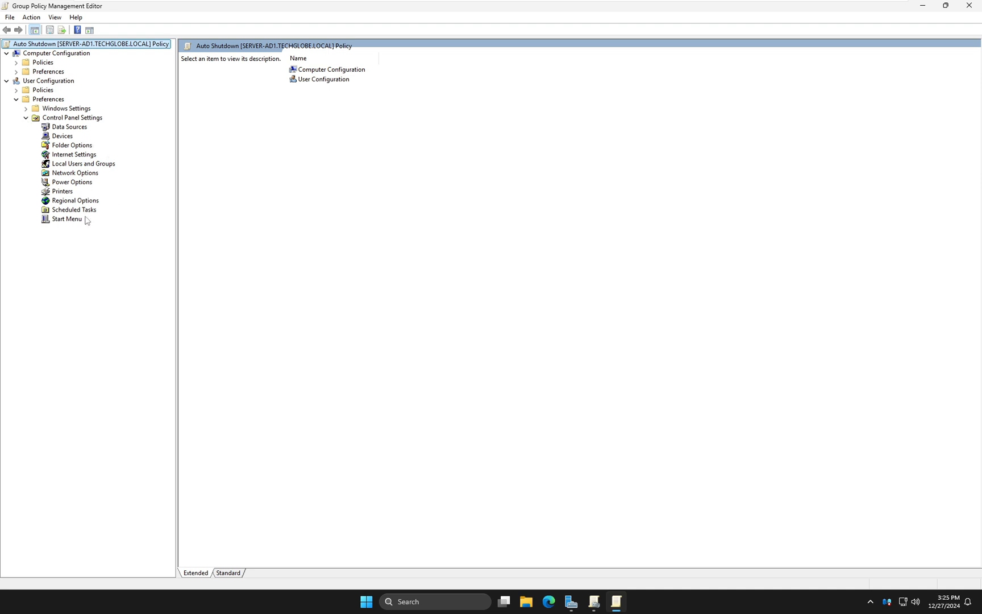
left_click(67, 211)
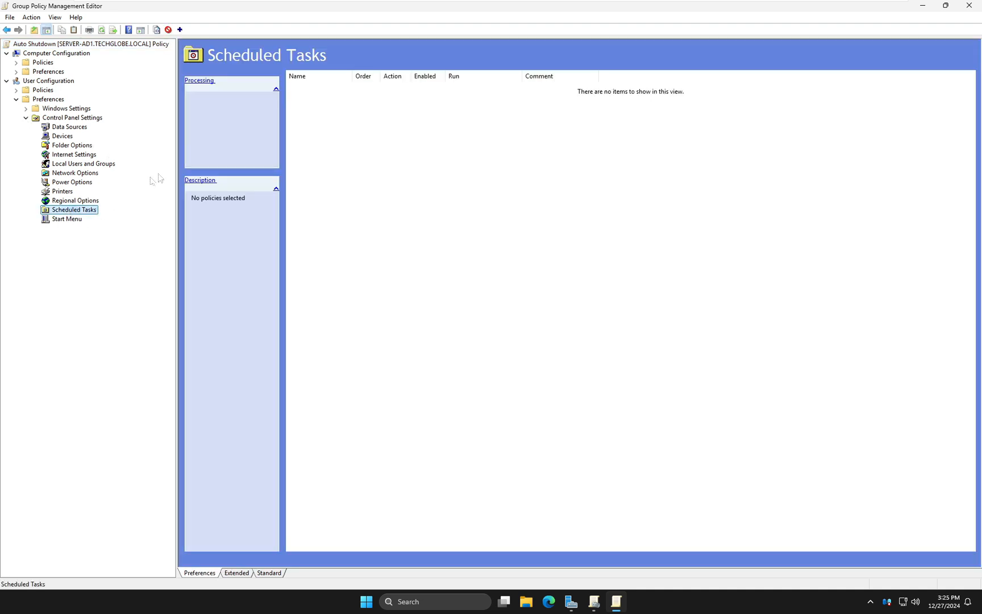
right_click(74, 213)
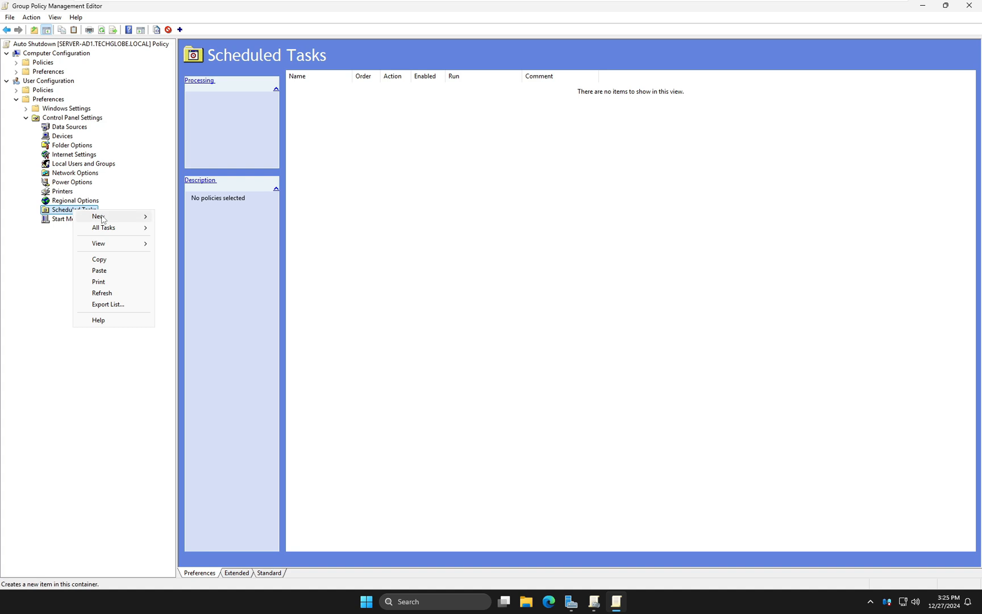
mouse_move(126, 219)
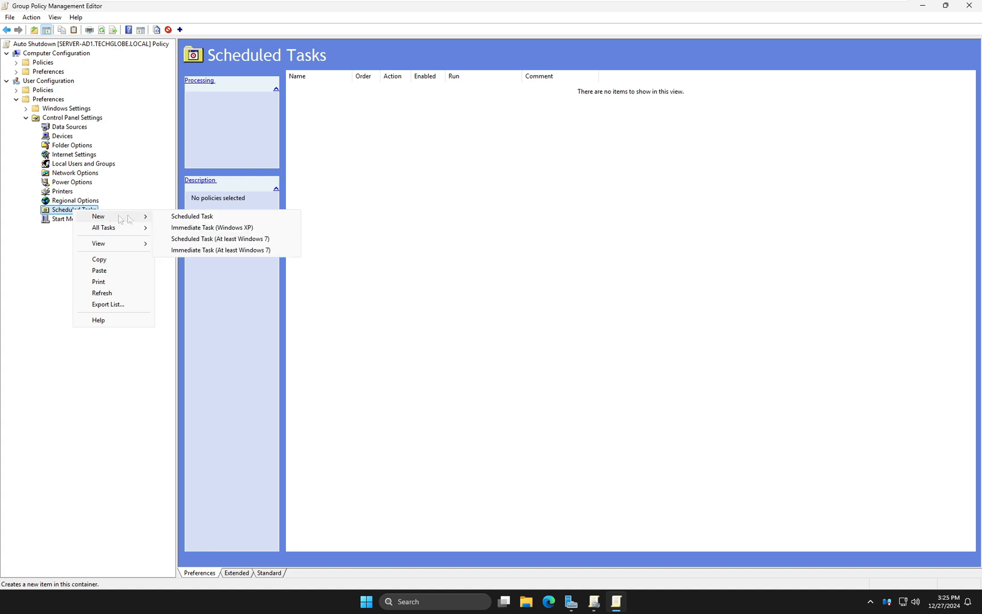
left_click(198, 241)
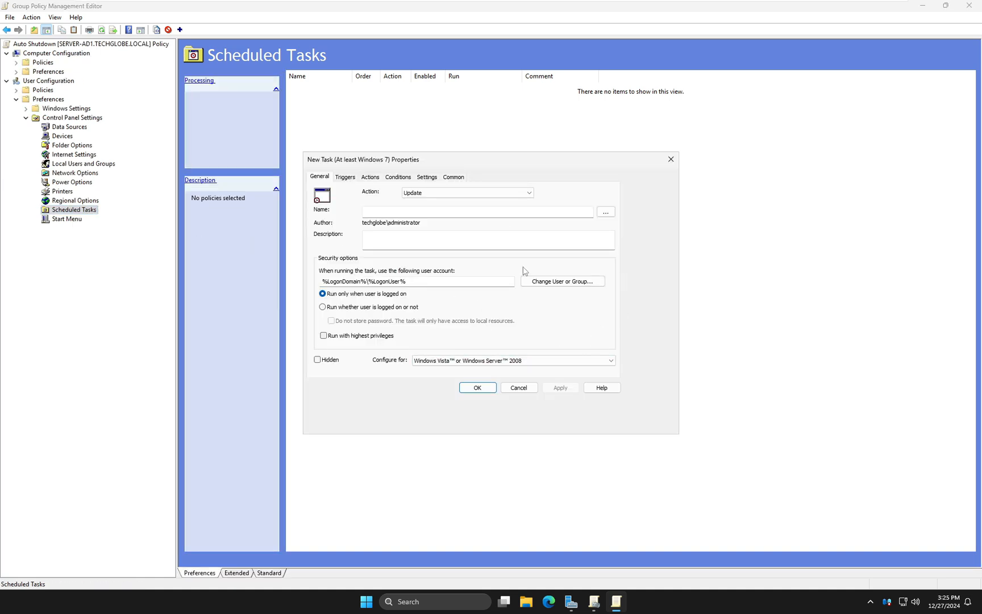
Name the task auto shutdown, set its action to Update, and enable running with highest privileges
left_click(478, 212)
type("auto shutdown")
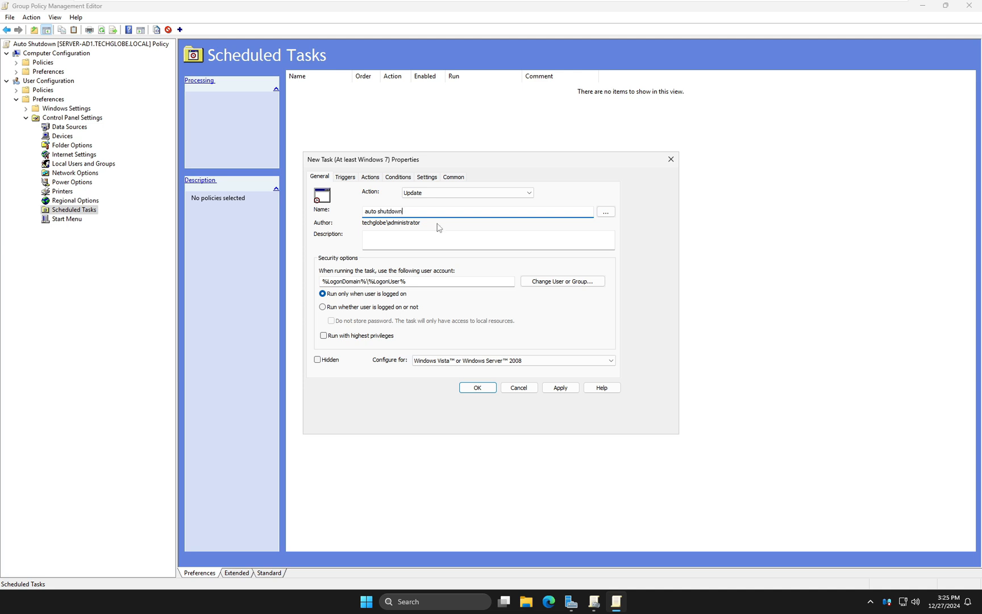
left_click(459, 196)
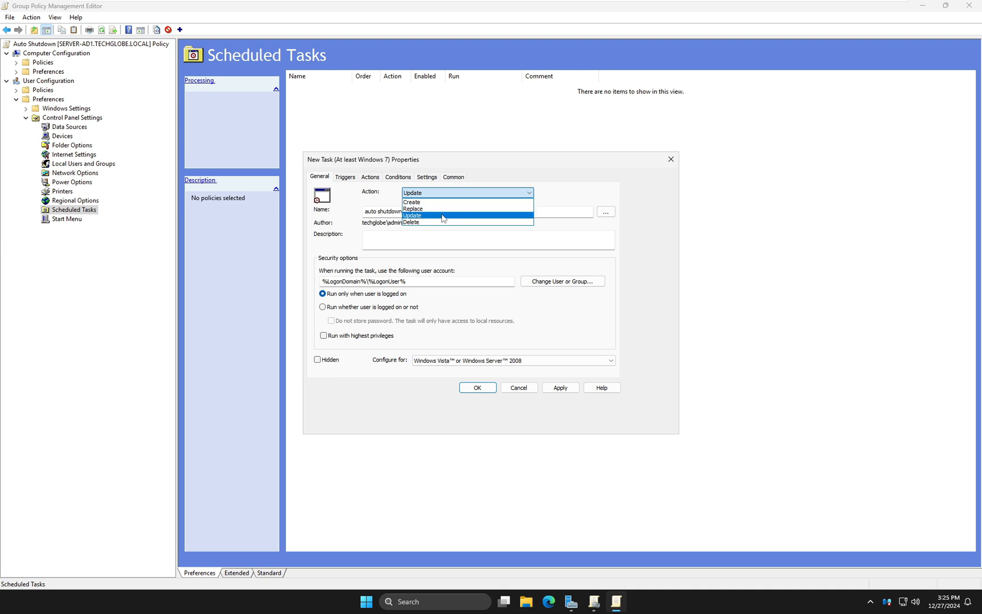
left_click(415, 217)
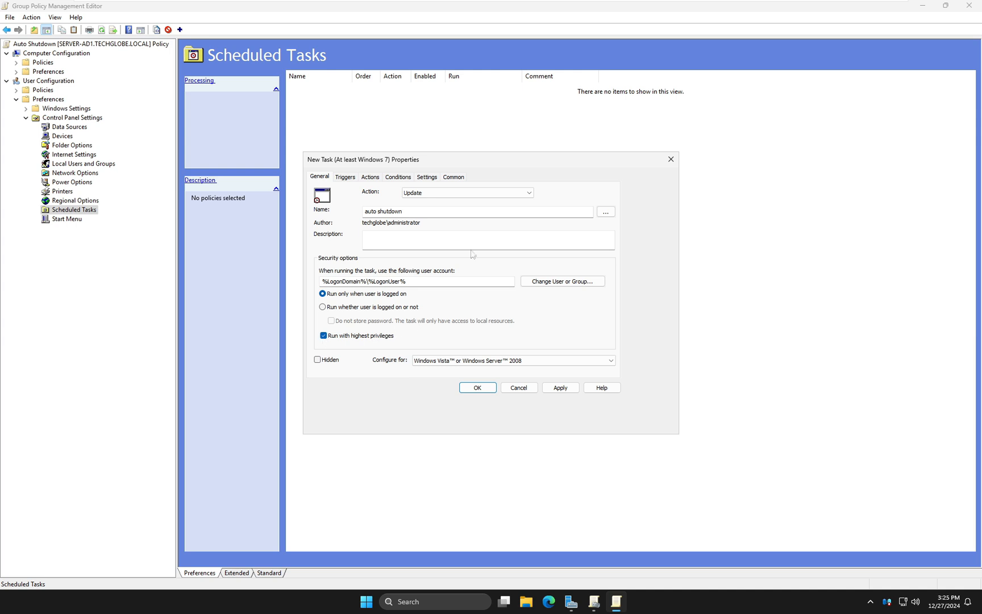
Add a new daily trigger for the task starting at 3:35:00 PM
left_click(348, 178)
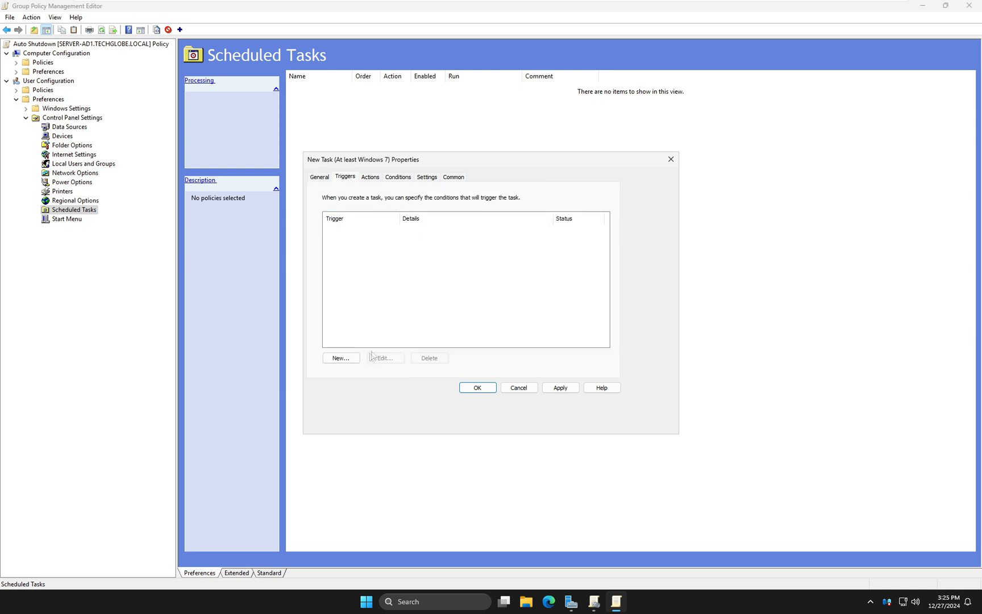
left_click(340, 357)
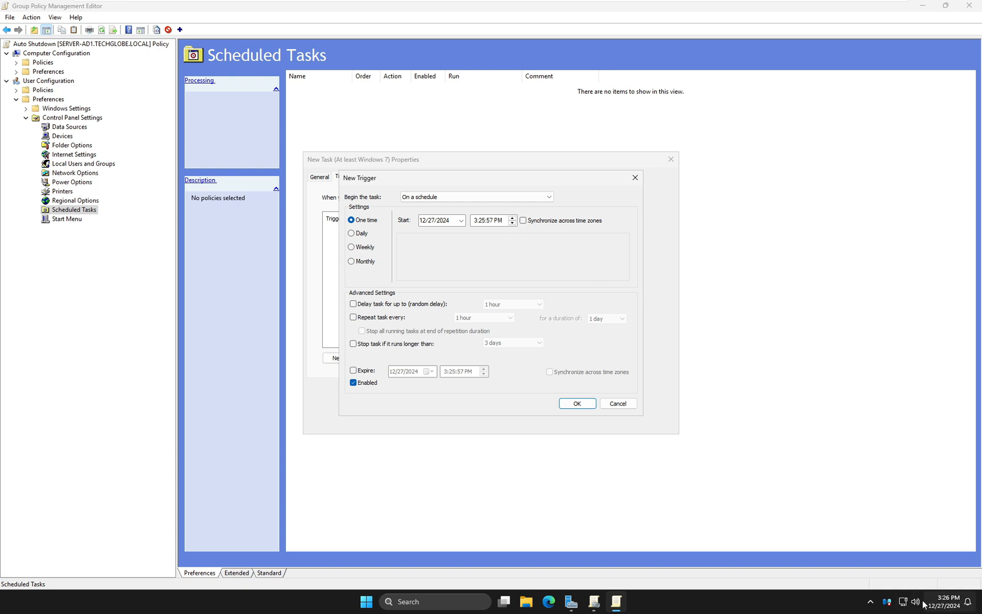
left_click(486, 223)
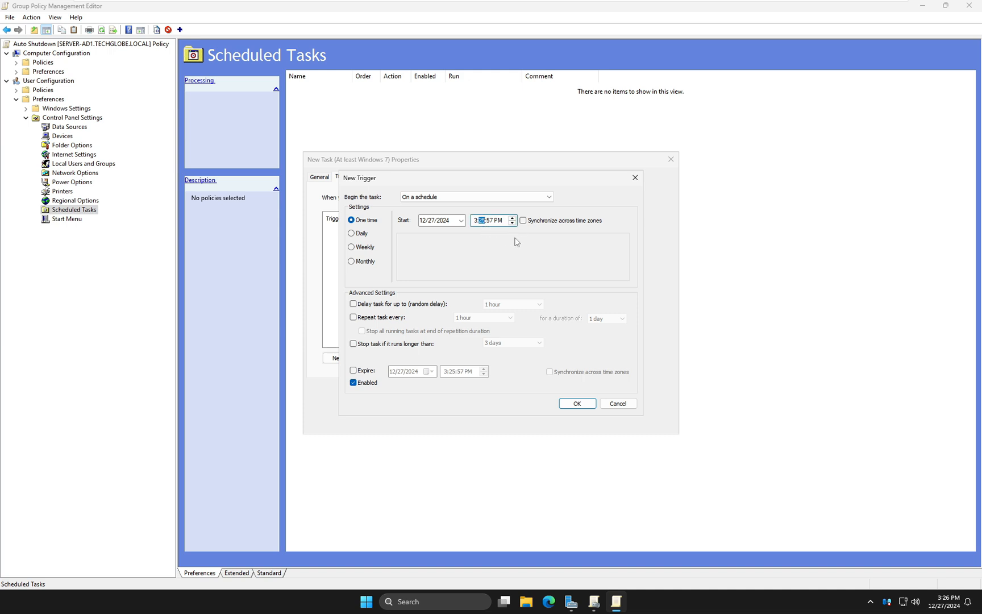
type("35")
left_click(352, 234)
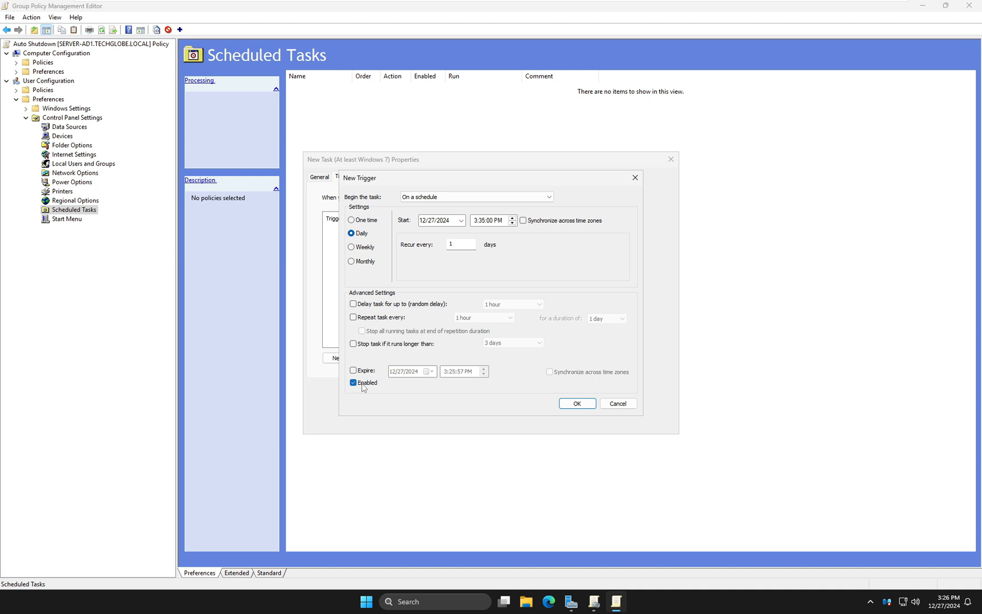
left_click(577, 404)
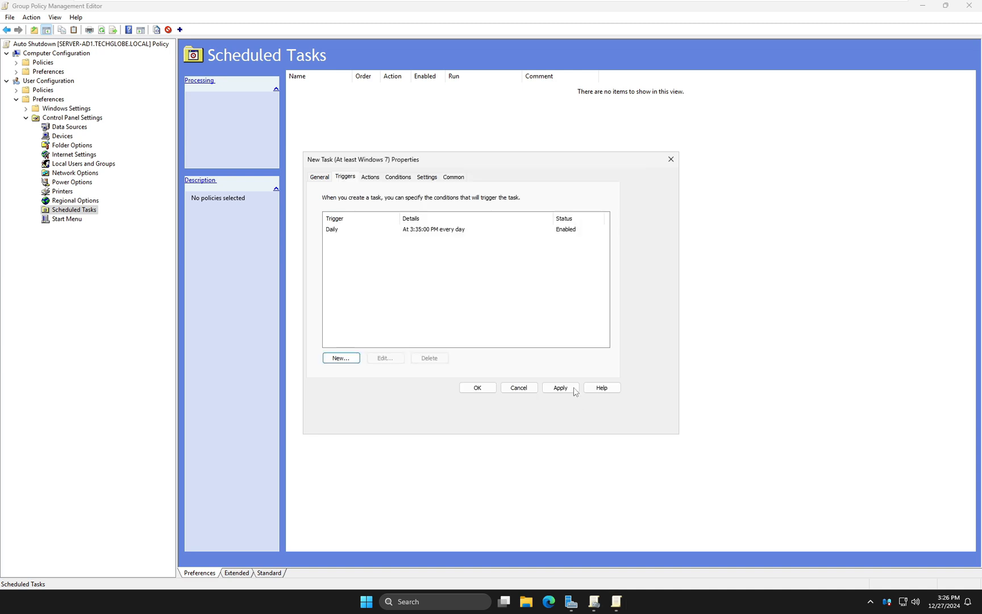
Start a new action for the task and choose Start a program as its type
left_click(372, 179)
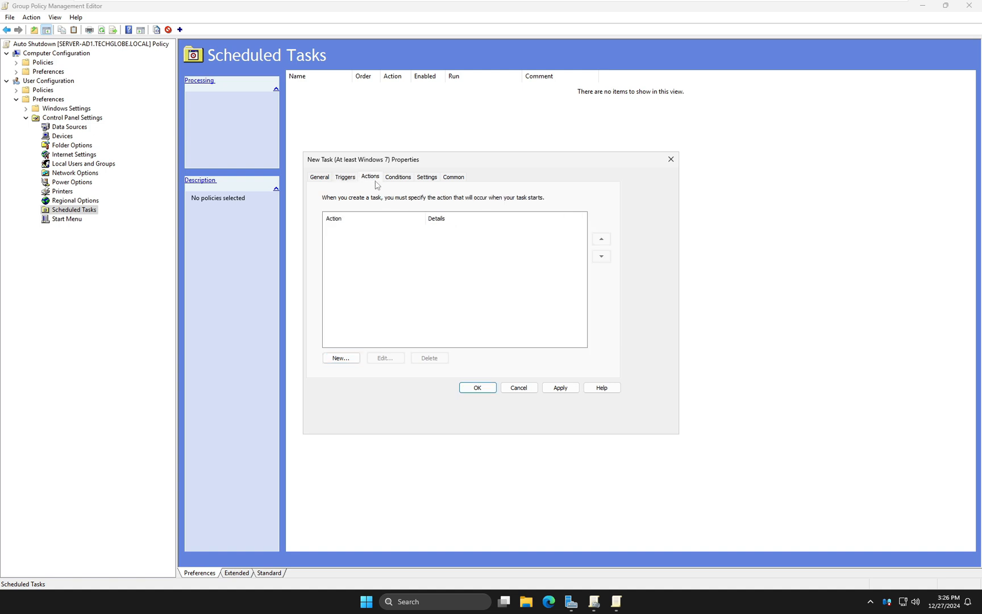
left_click(341, 359)
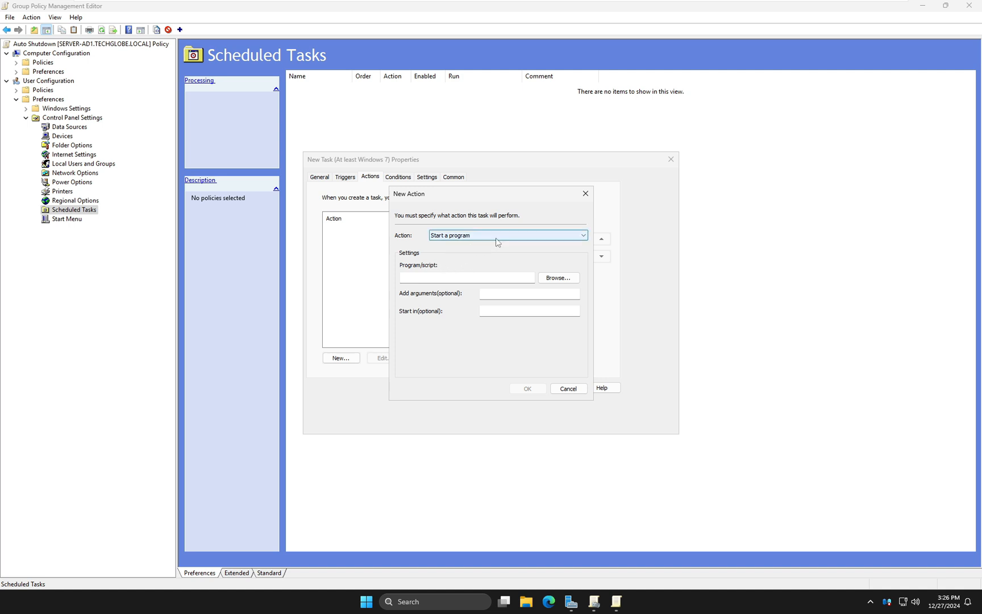
left_click(480, 237)
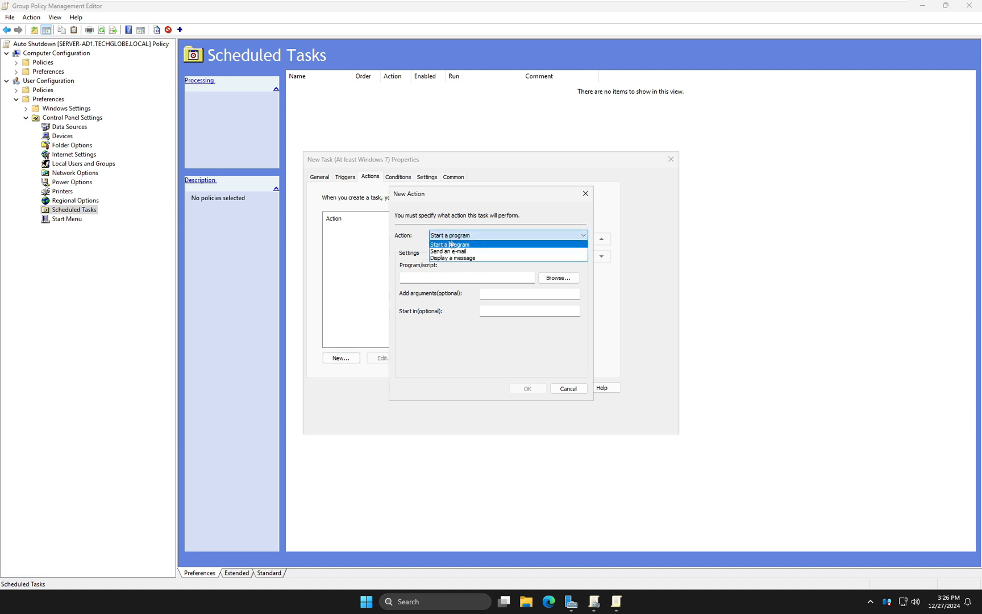
left_click(455, 245)
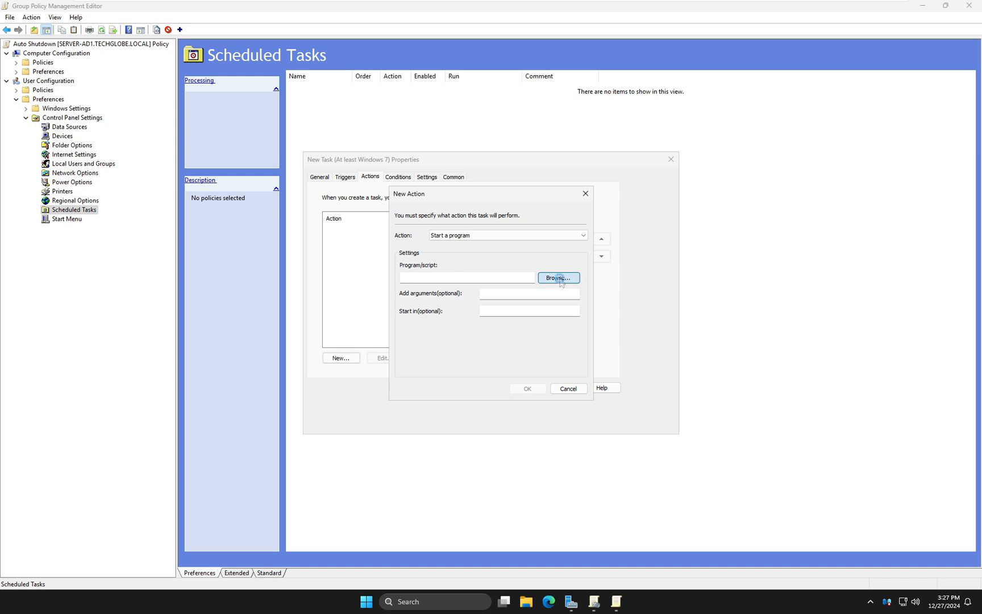
Browse to C:\Windows\System32 and choose shutdown as the action's program
left_click(559, 278)
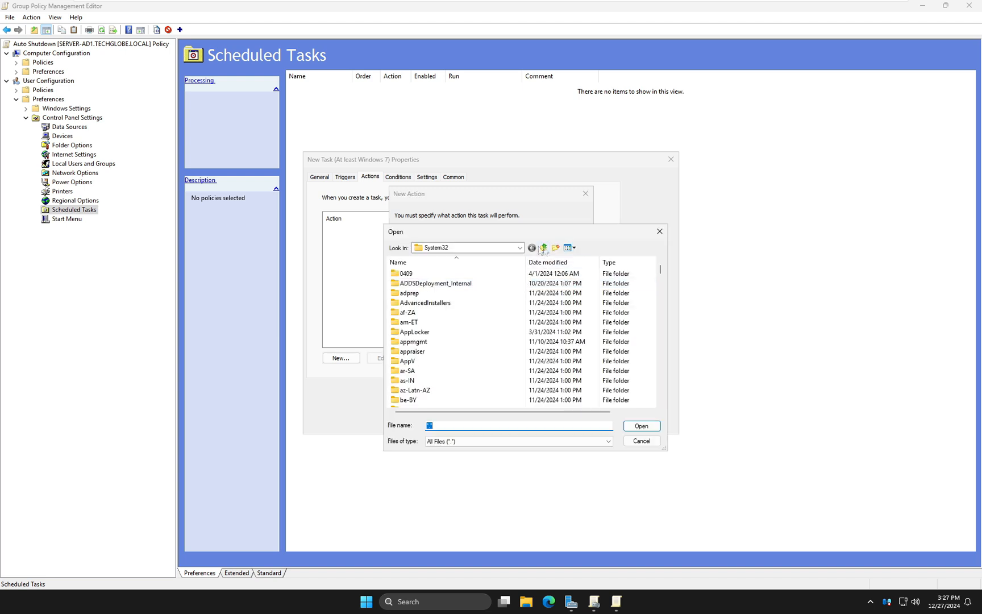
left_click(520, 247)
left_click(471, 351)
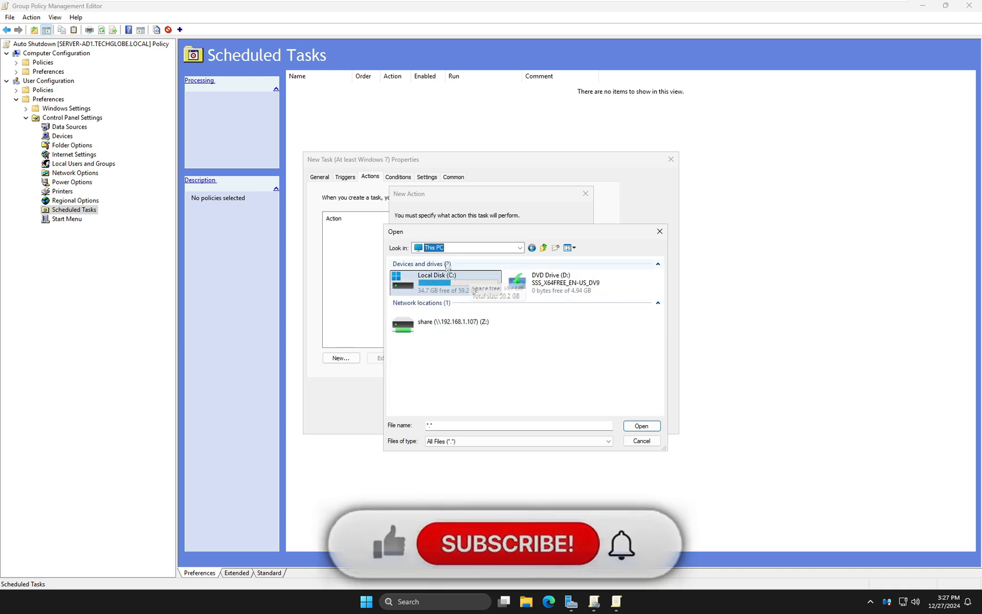
double_click(441, 288)
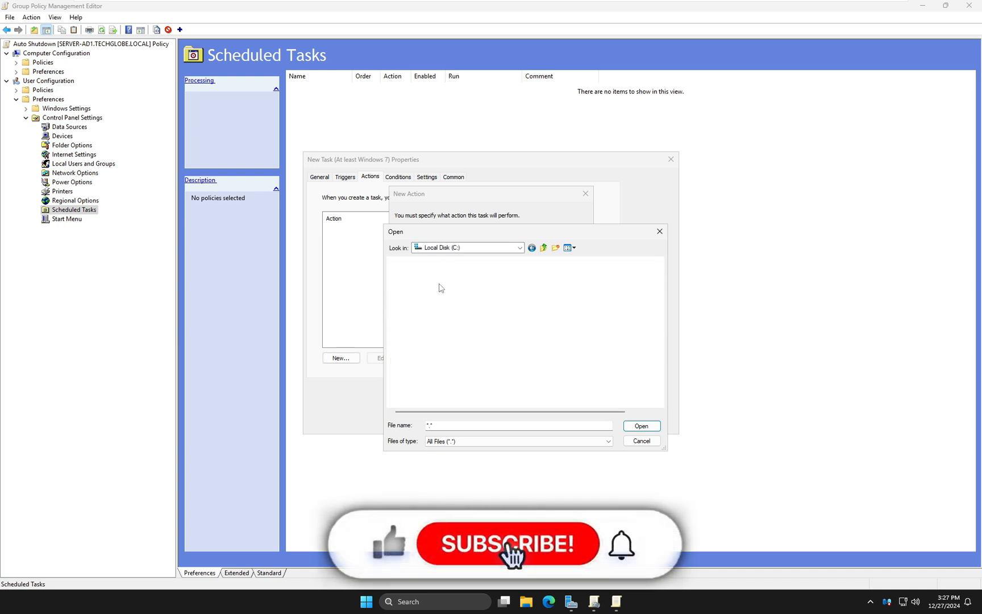
left_click(420, 342)
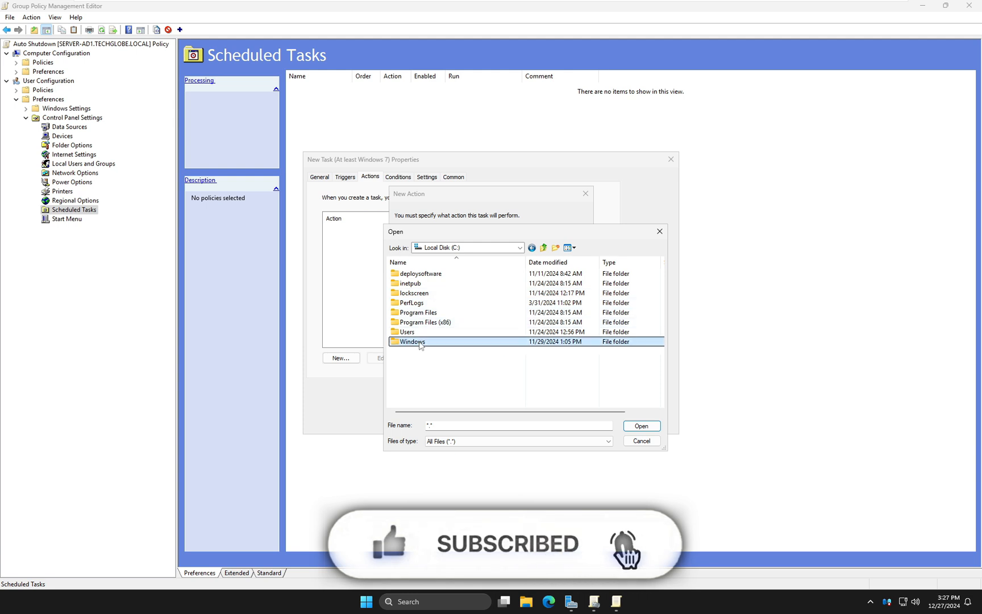
double_click(421, 343)
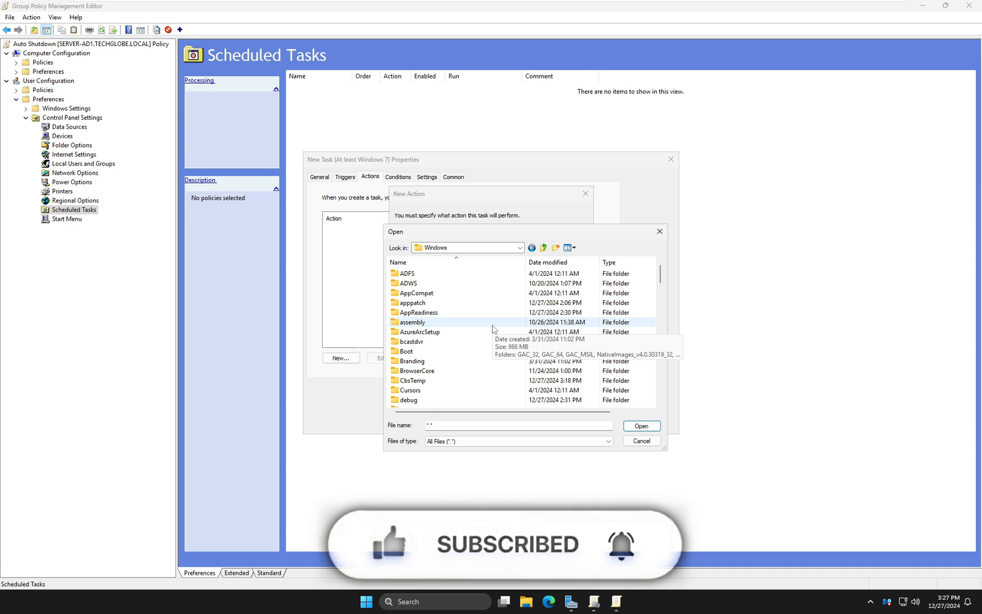
type("system")
left_click(427, 406)
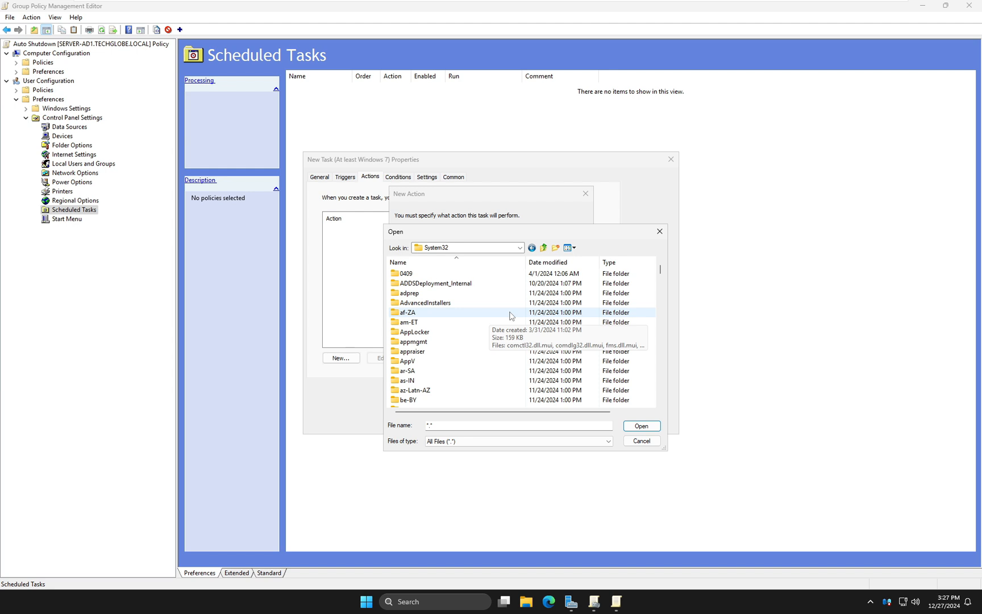
type("shunimpl")
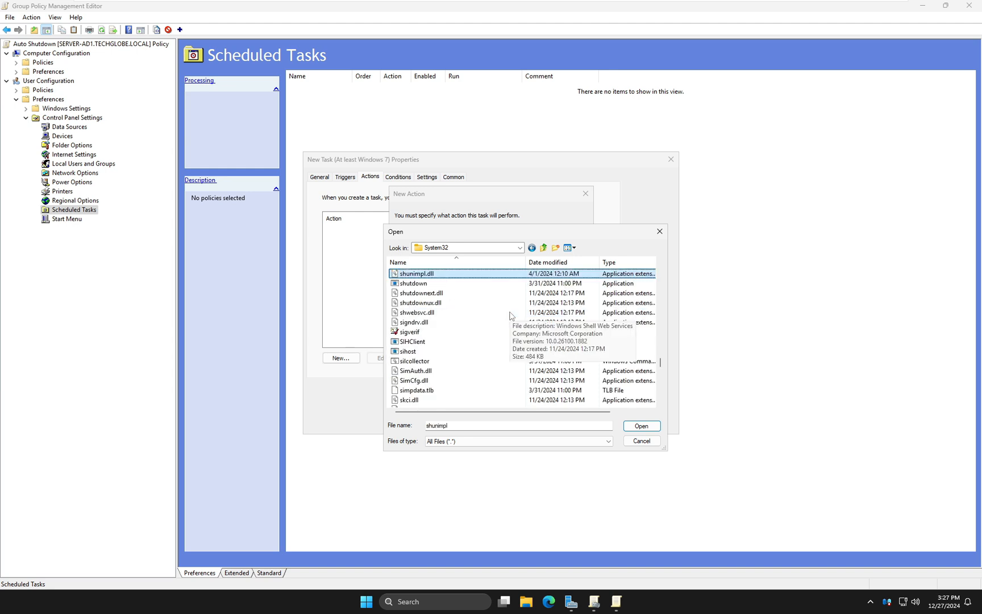
left_click(421, 285)
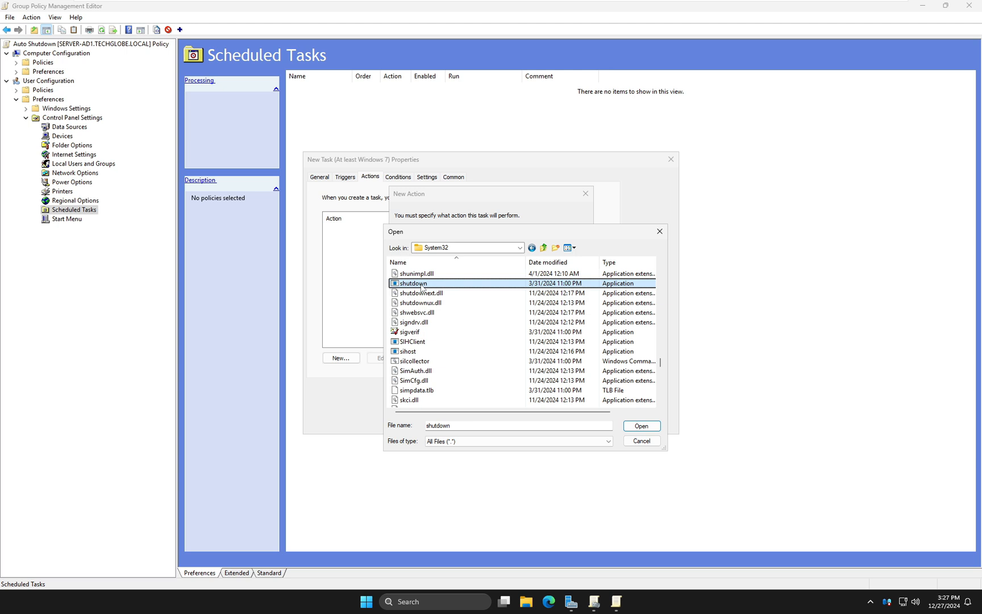
double_click(416, 287)
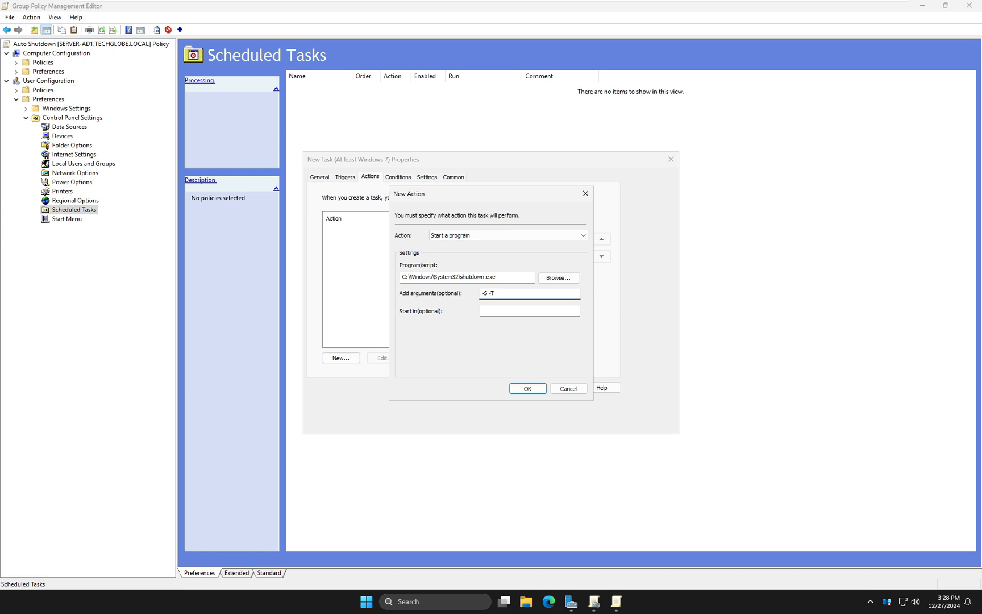
Set the action's arguments to -S -T 250 -T, confirm the action, then apply and save the scheduled task
type("250 -T")
left_click(528, 389)
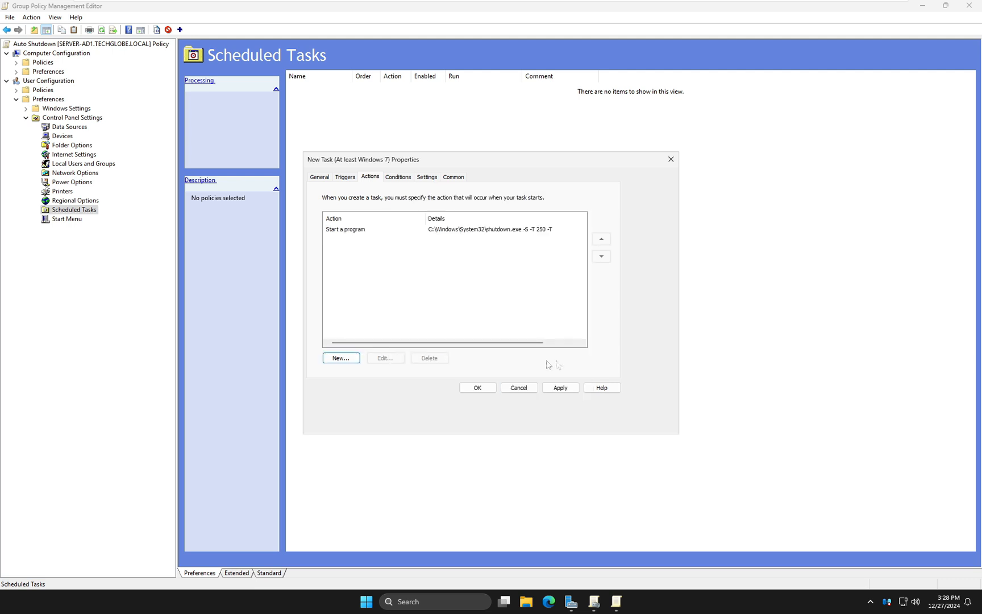
left_click(563, 390)
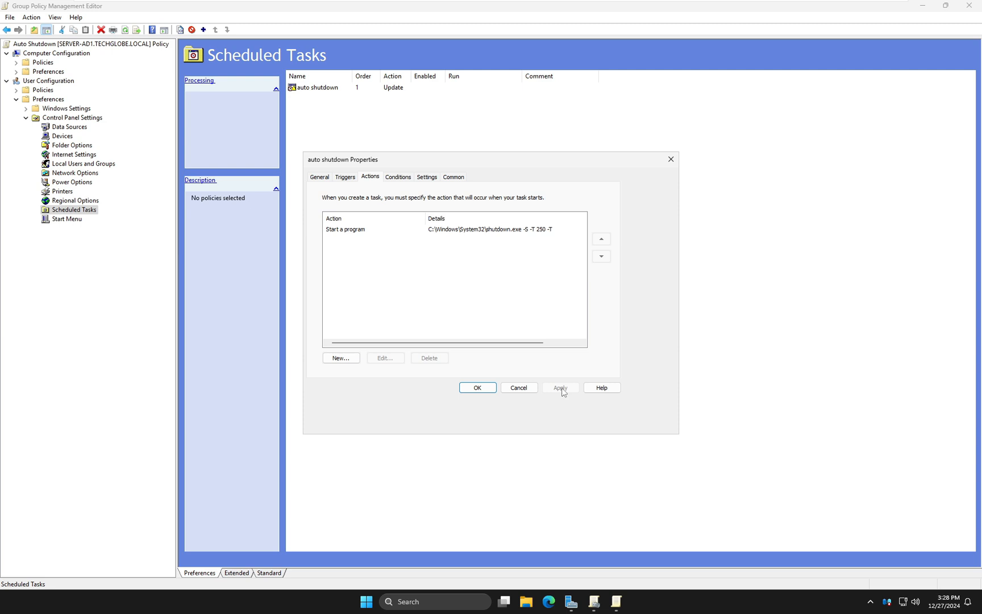
left_click(477, 387)
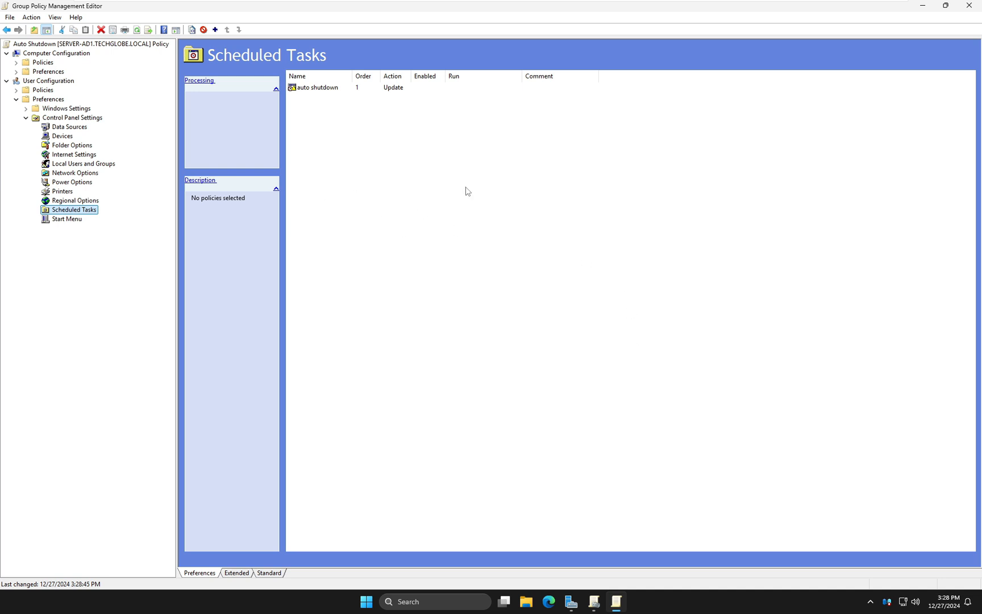
Open Command Prompt as administrator on the server and run gpupdate /force
key("super")
type("cmd")
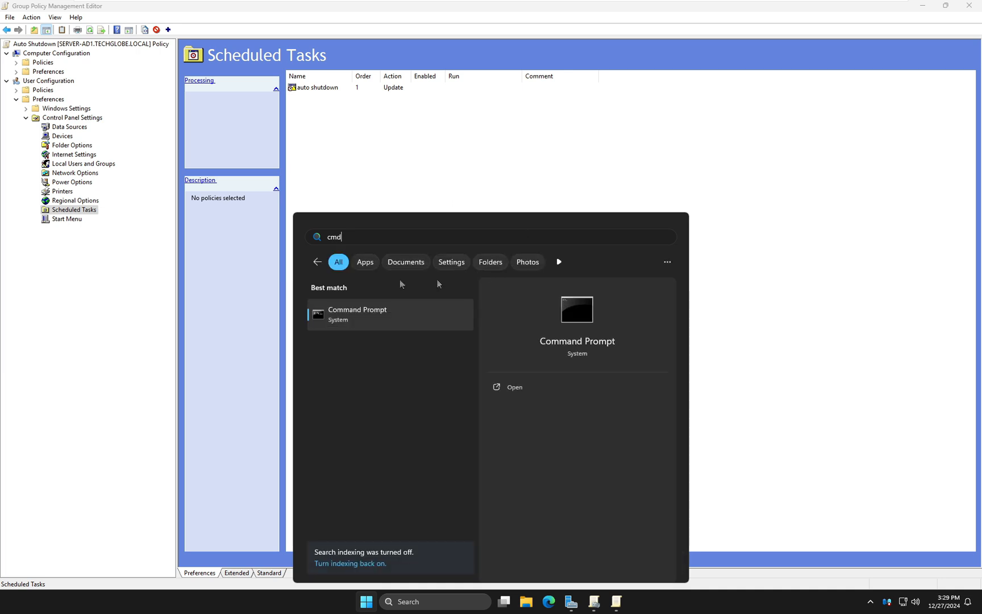
right_click(337, 315)
left_click(374, 326)
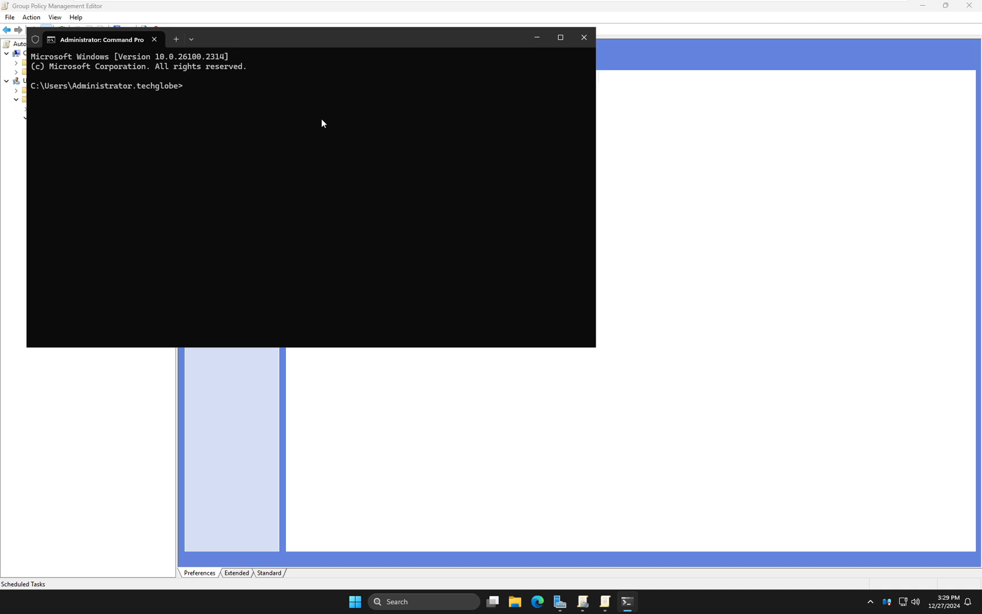
type("gpupdate /force")
key("Return")
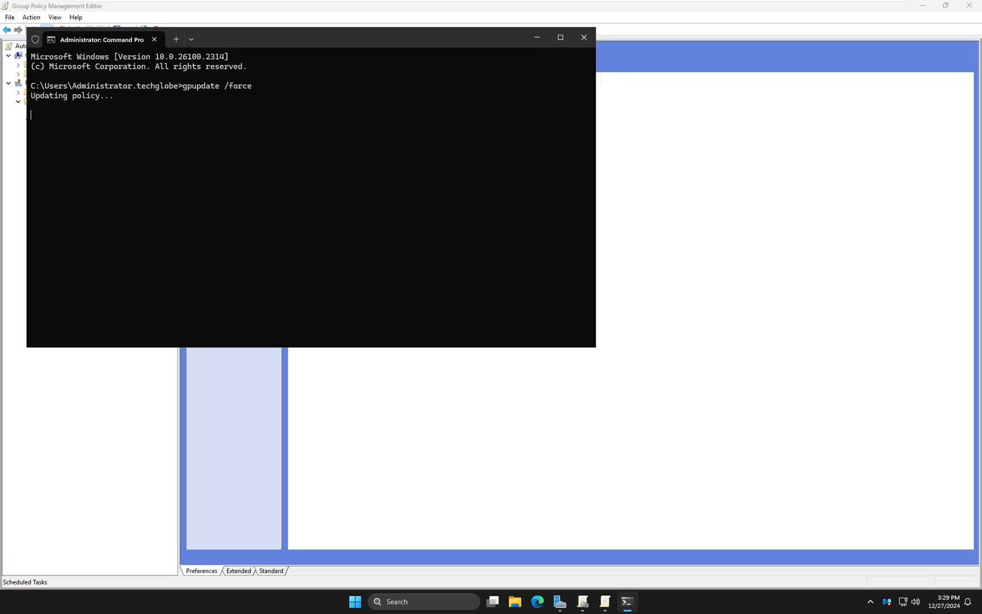
Switch to the Windows 11 x64 (5) virtual machine
left_click_drag(296, 37, 452, 196)
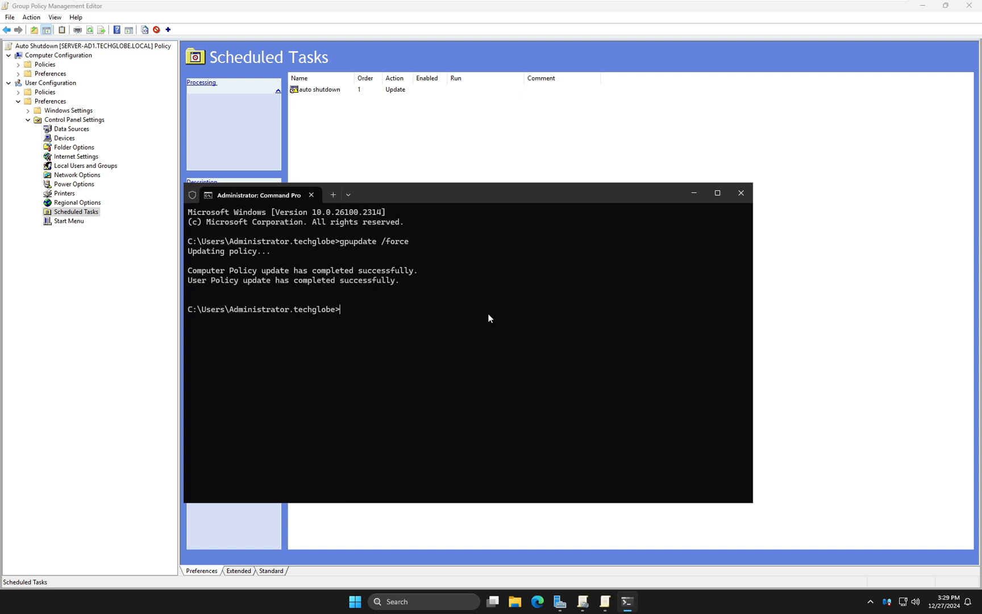
mouse_move(683, 11)
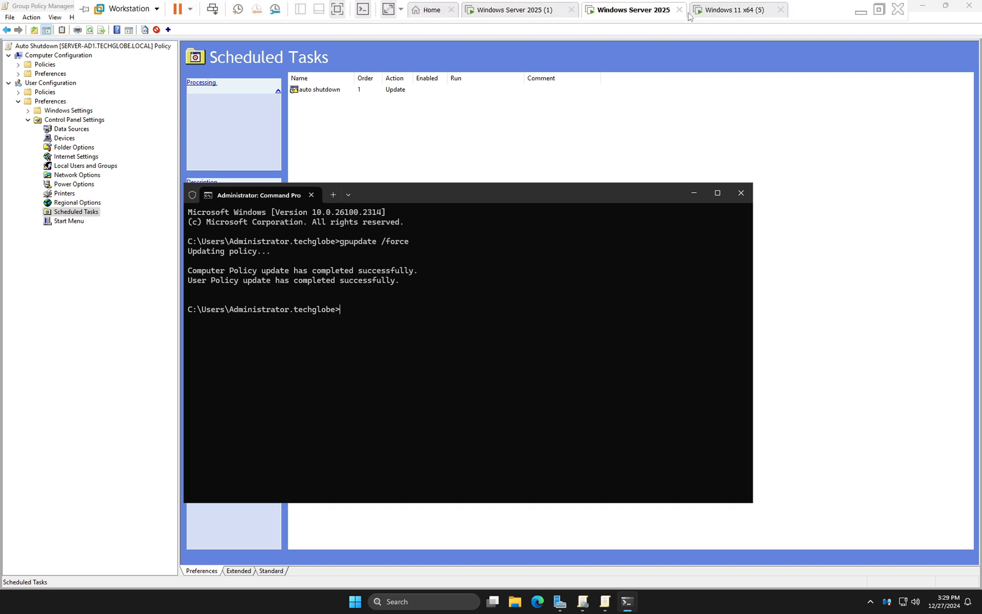
left_click(715, 16)
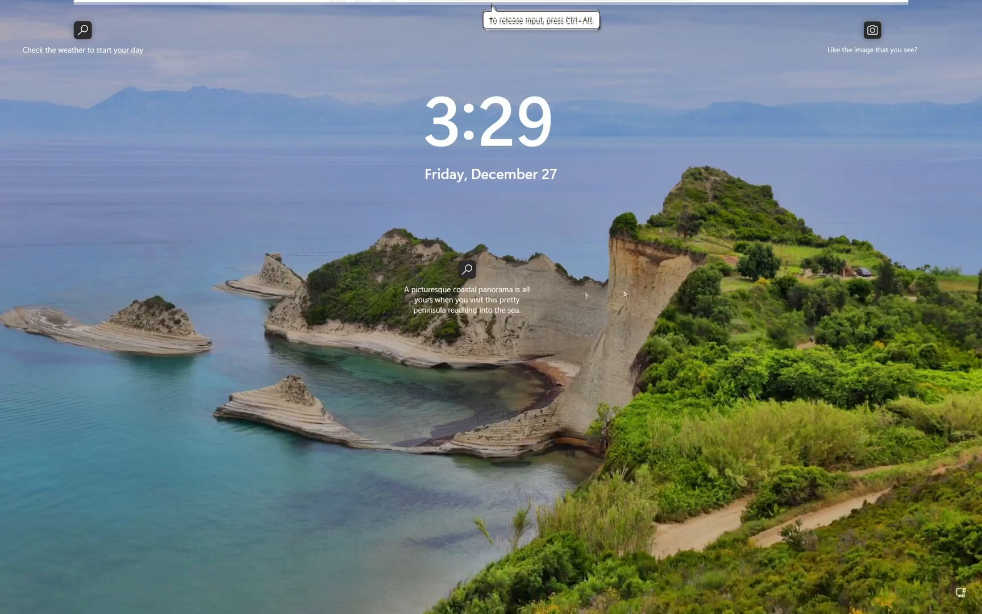
Sign in to the Windows 11 client by entering the user's account password
left_click(648, 351)
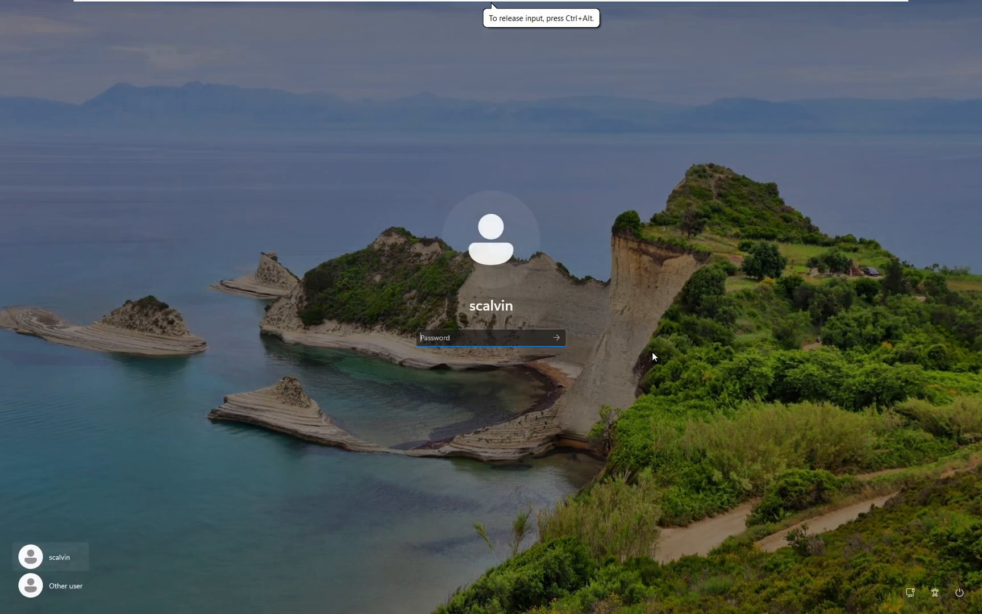
type("***********")
key("Return")
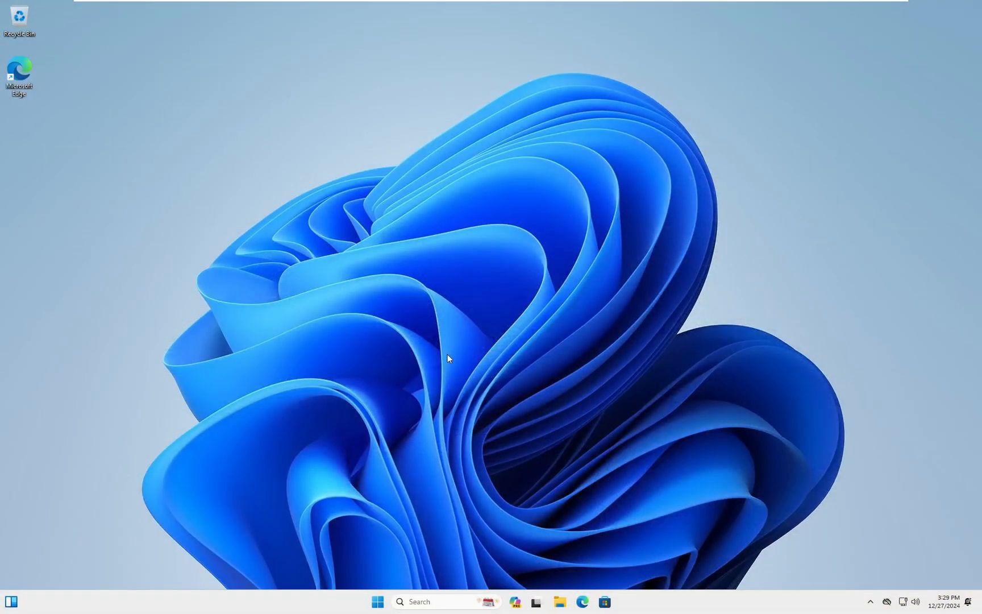
Open Command Prompt as administrator on the client and begin typing the gpupdate command
left_click(378, 602)
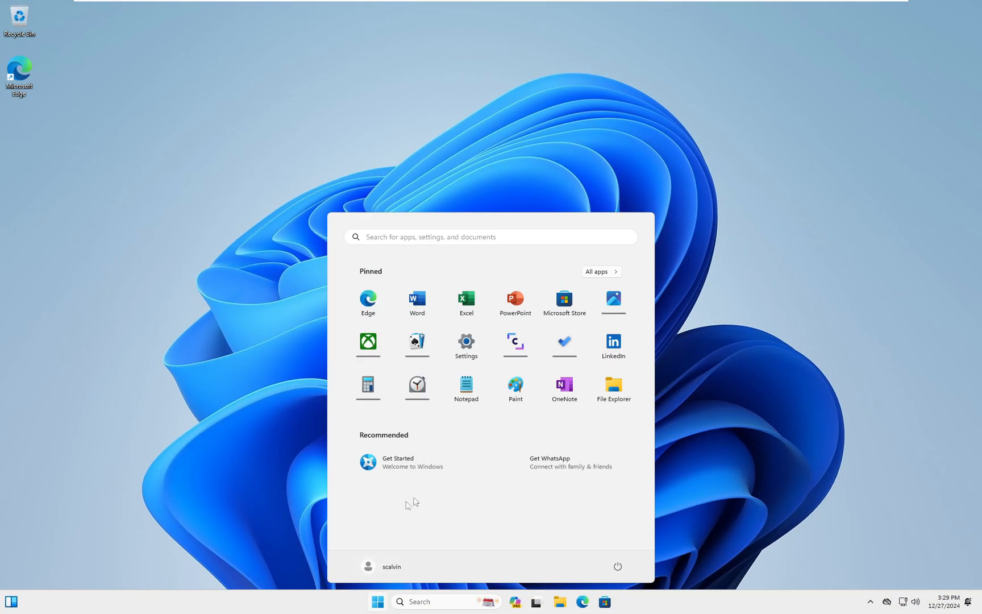
type("cmd")
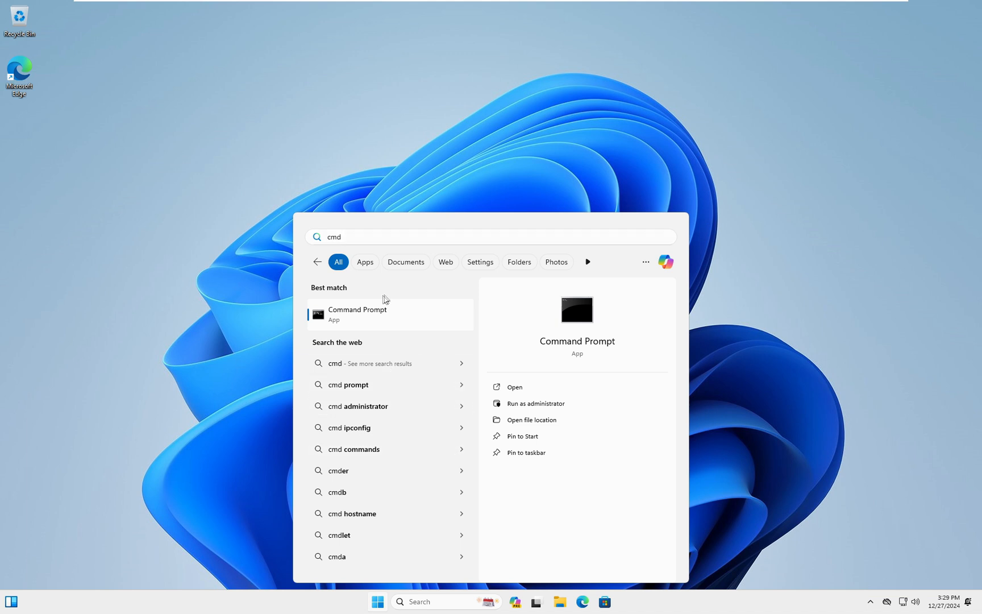
right_click(373, 309)
left_click(410, 321)
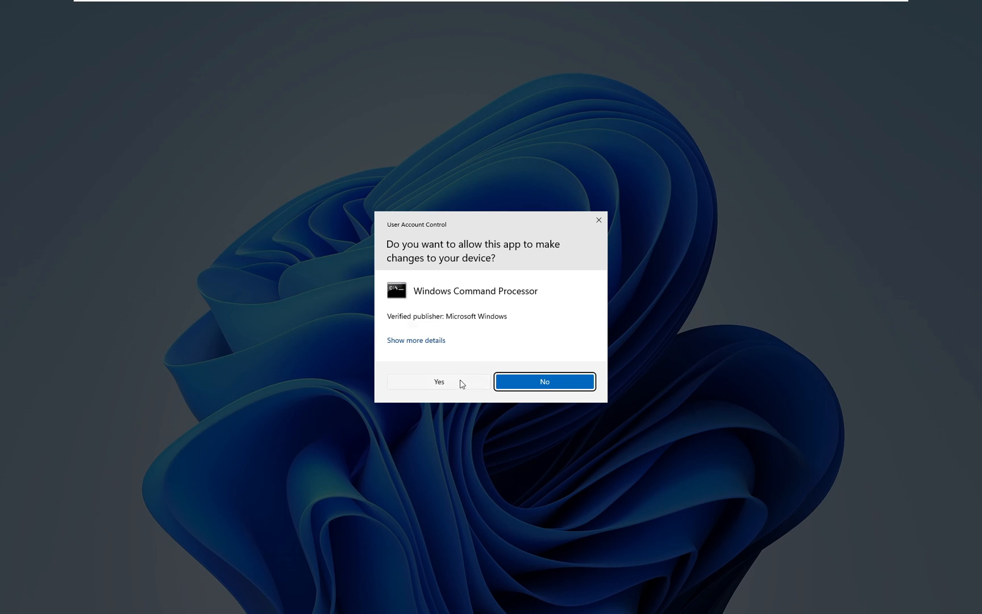
left_click(458, 383)
left_click(356, 199)
left_click_drag(287, 48, 384, 123)
left_click(399, 167)
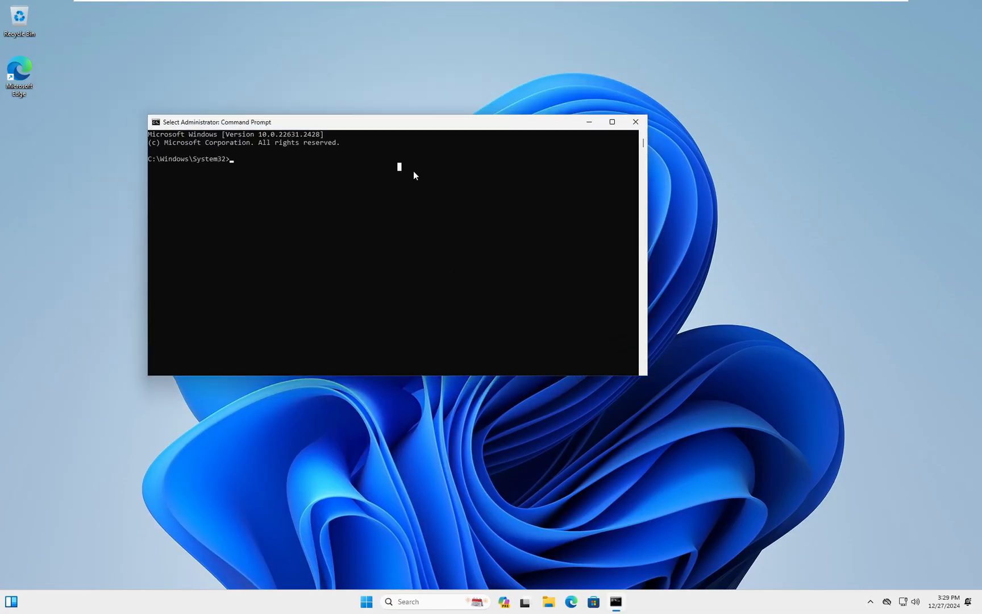
type("gp")
Open Task Scheduler, show the Task Scheduler Library and widen the Name column
left_click(367, 604)
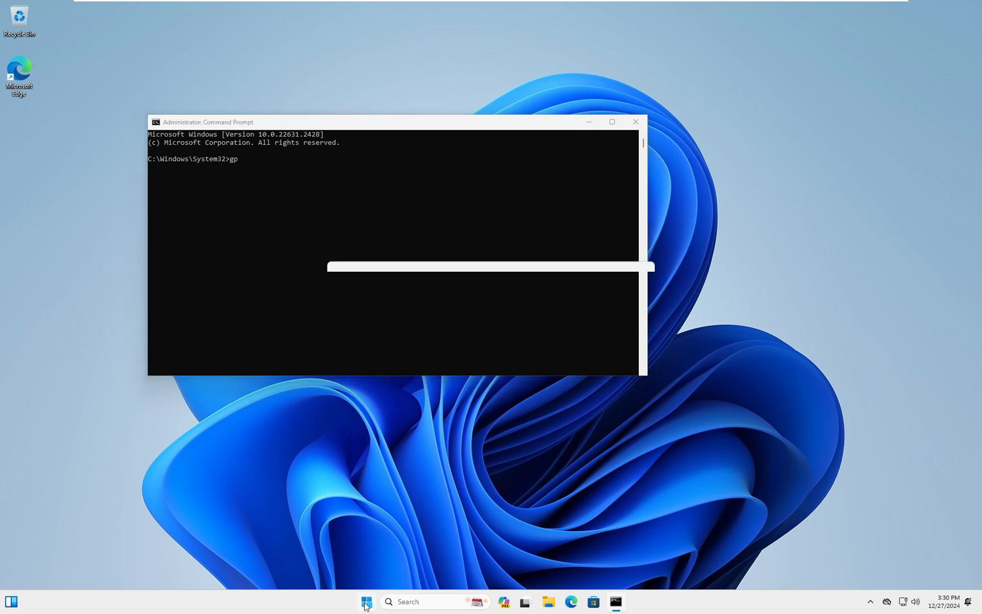
left_click(425, 236)
type("tas")
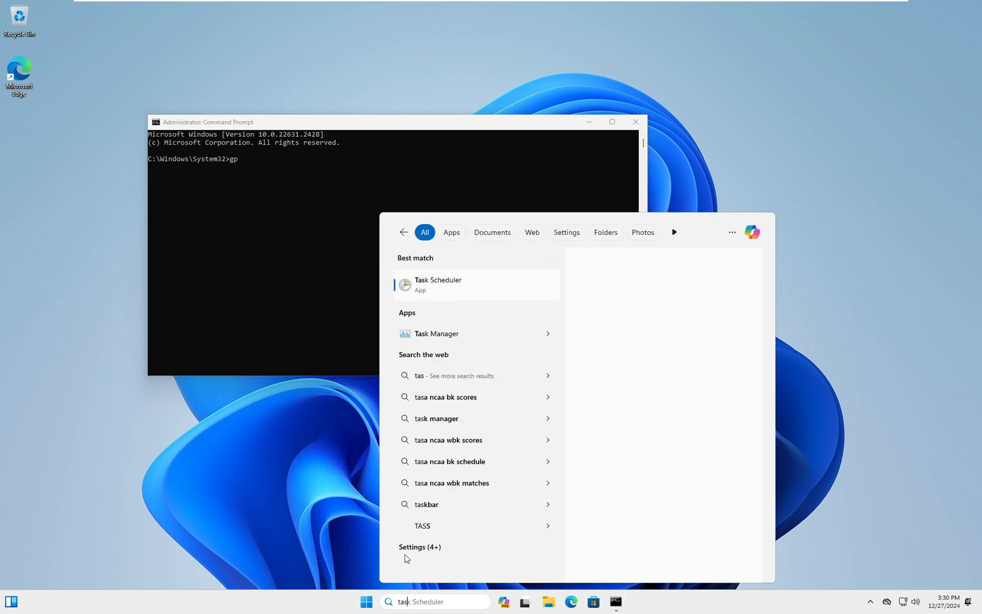
left_click(452, 293)
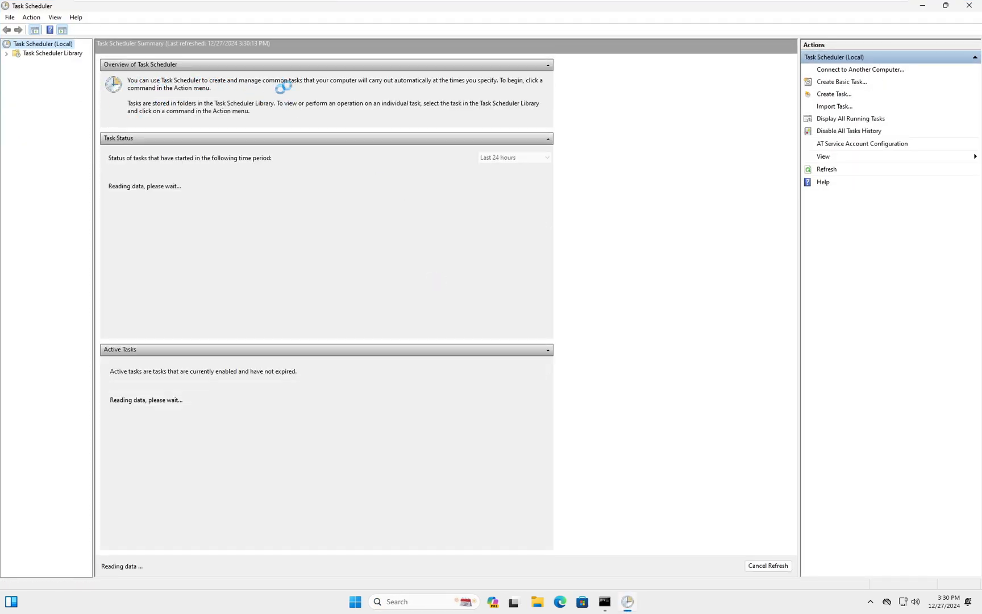
left_click(72, 54)
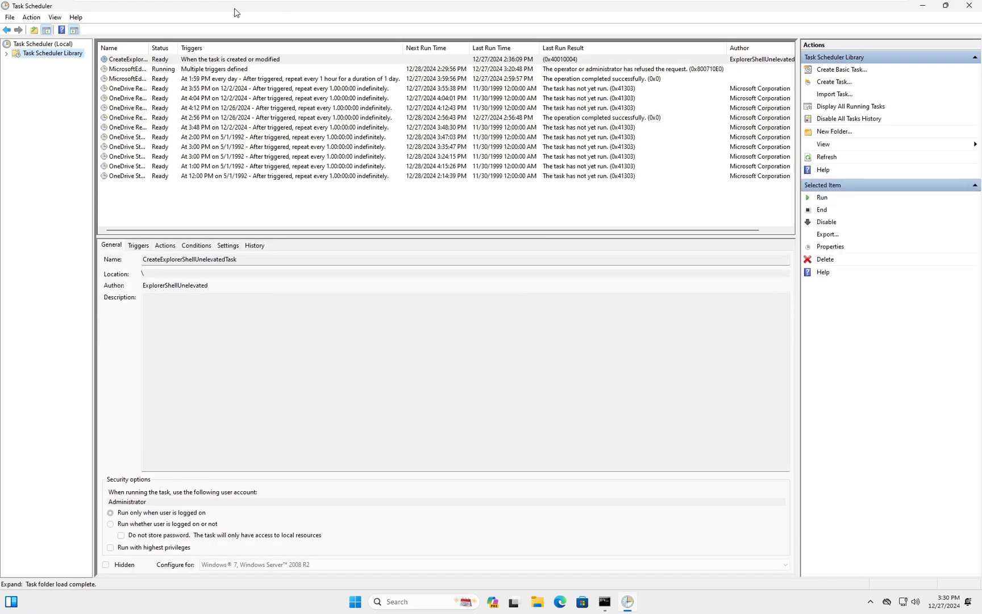
left_click_drag(149, 48, 275, 48)
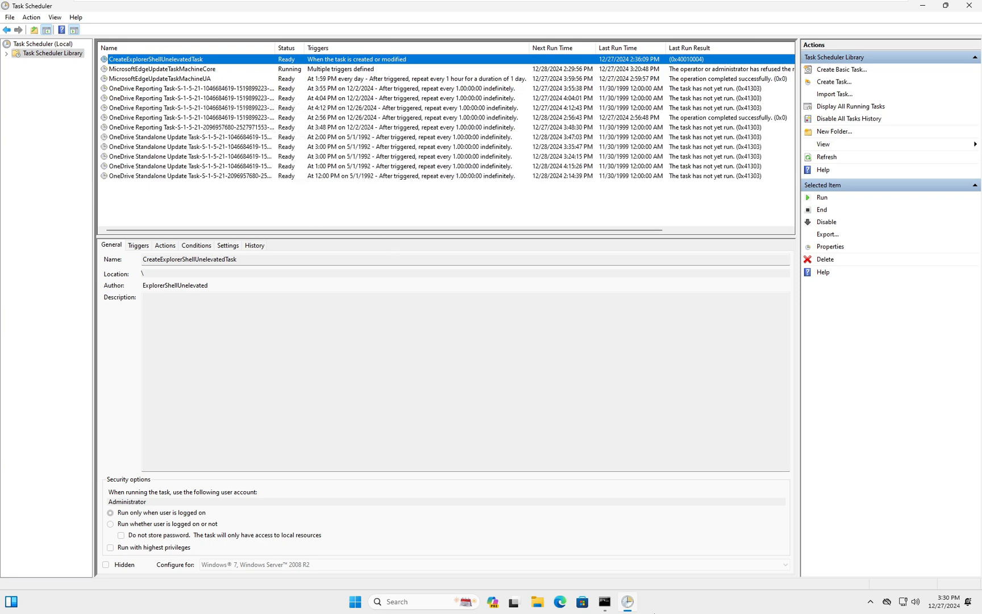
Return to the client's Command Prompt and finish running gpupdate /force
left_click(609, 606)
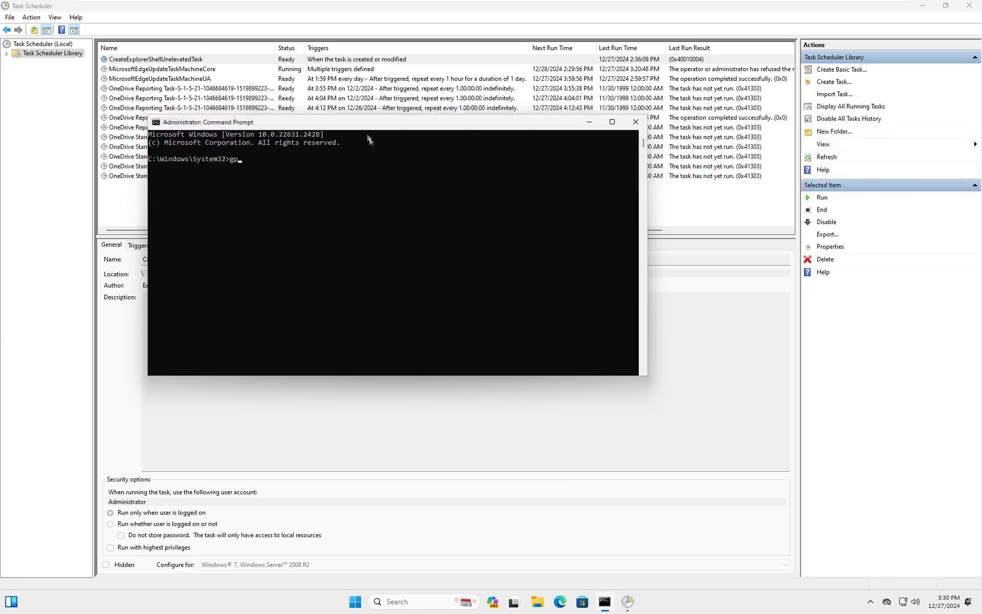
left_click_drag(361, 128, 487, 218)
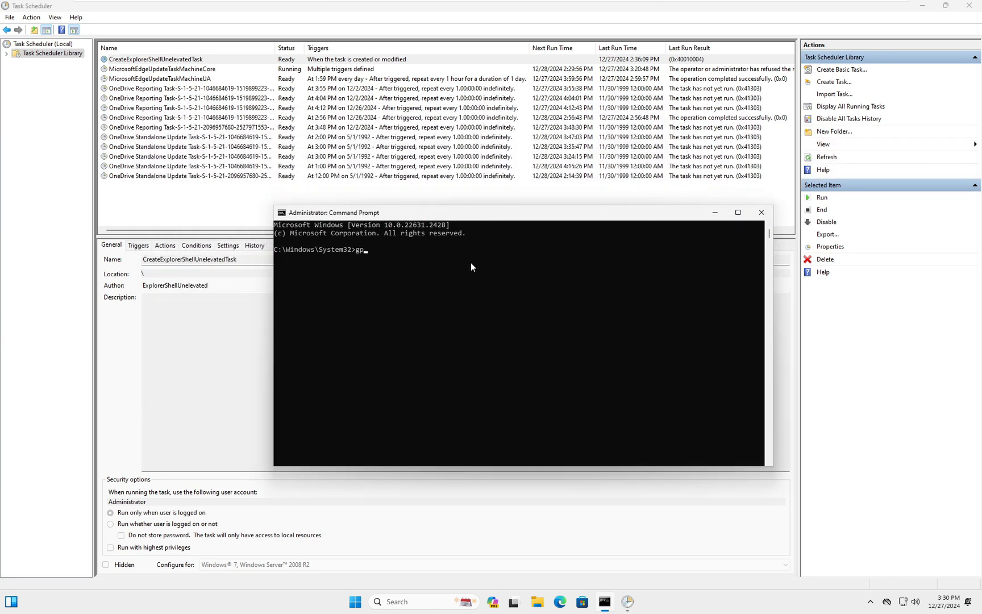
type("update /force")
key("Return")
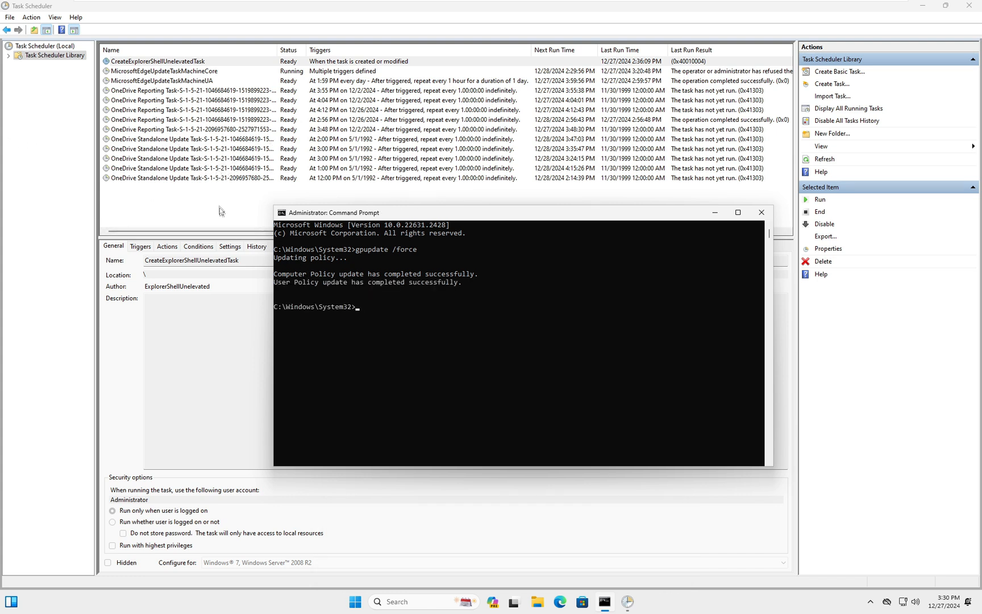
Refresh the Task Scheduler Library and select the auto shutdown task
left_click(10, 192)
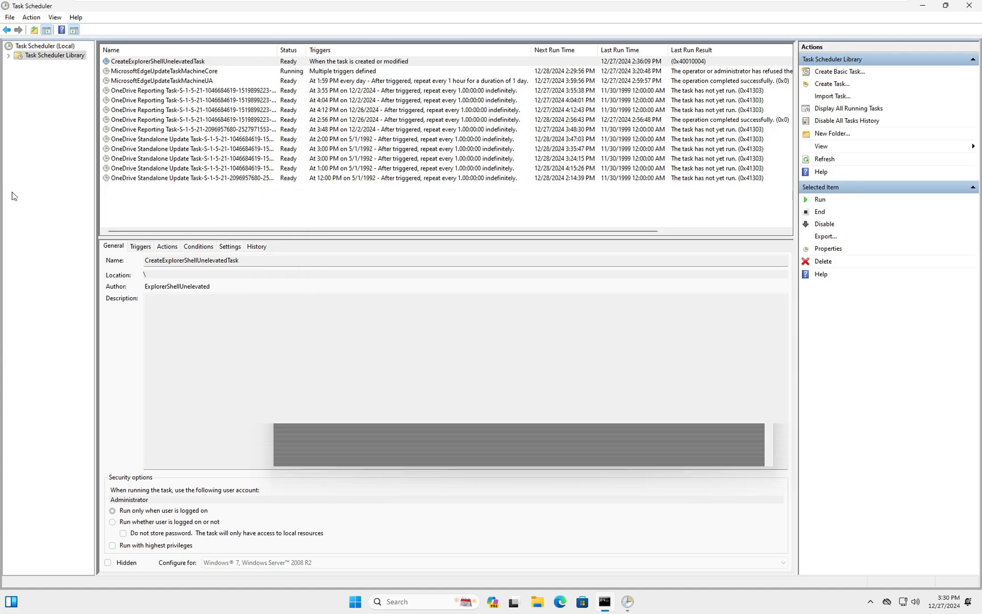
left_click(826, 160)
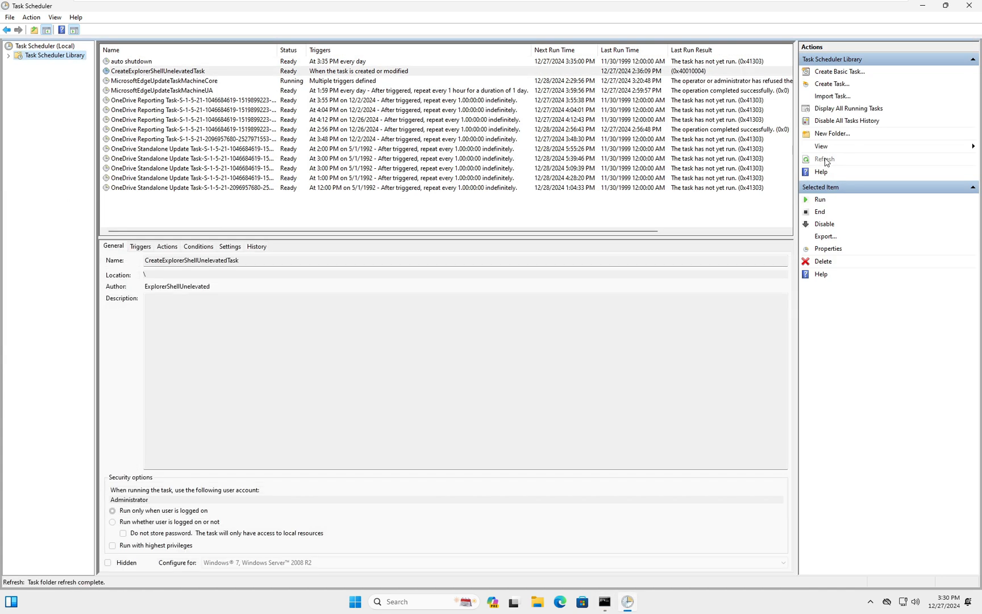
left_click(131, 61)
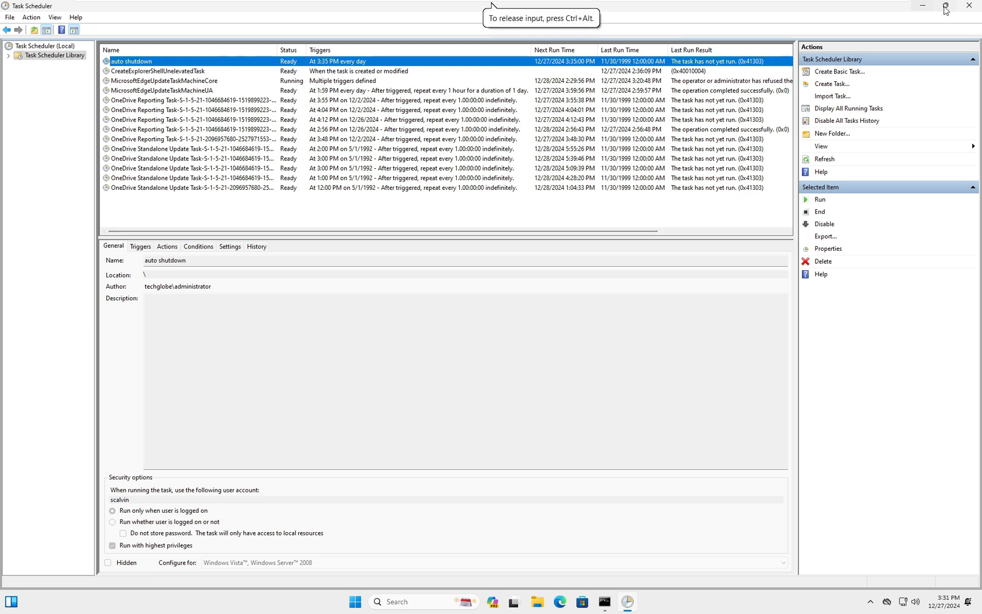
Restore and resize the Task Scheduler window to review the task list
mouse_move(946, 5)
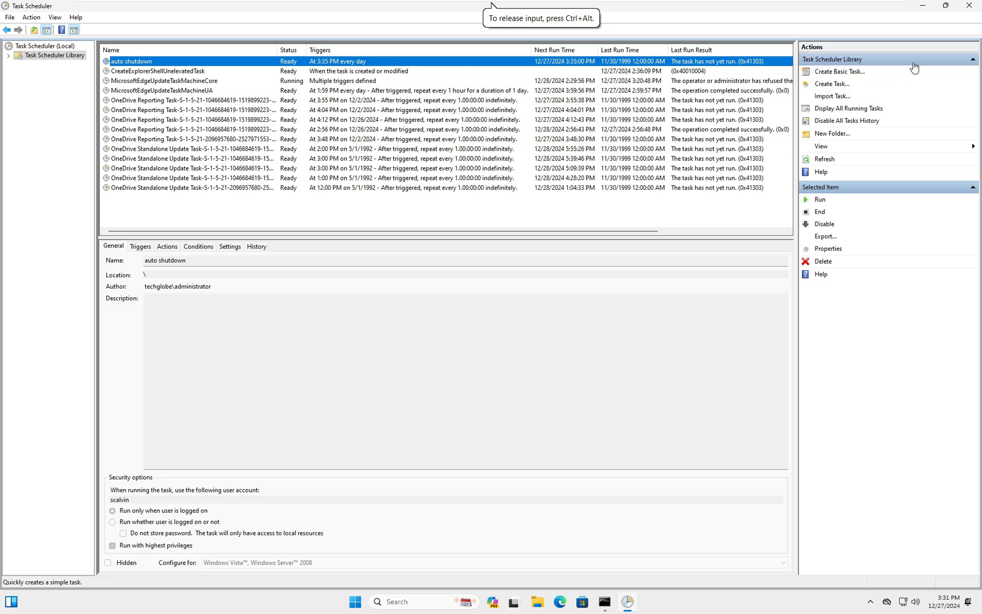
left_click(947, 6)
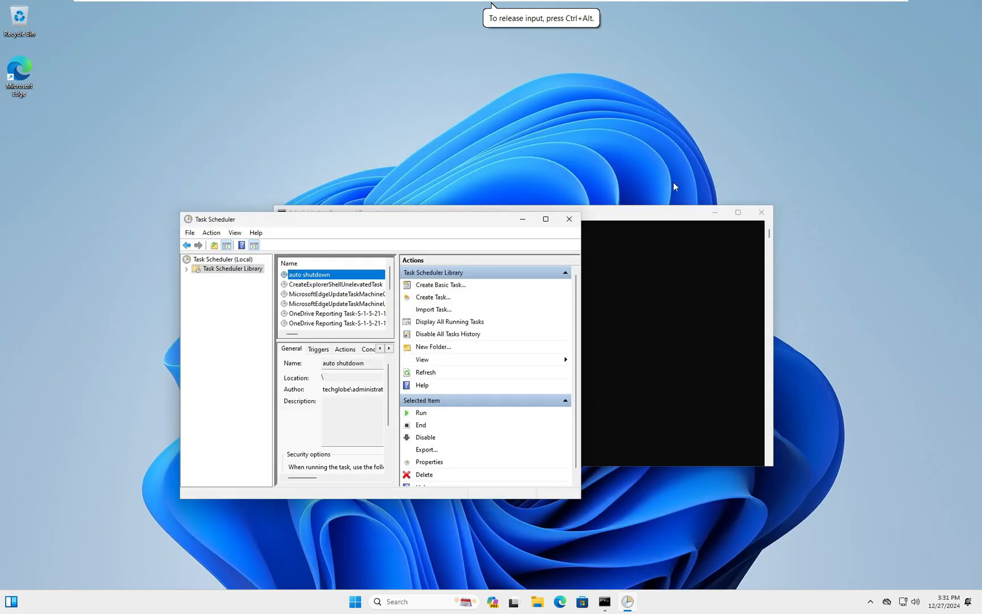
left_click_drag(470, 220, 428, 200)
left_click_drag(517, 369, 885, 546)
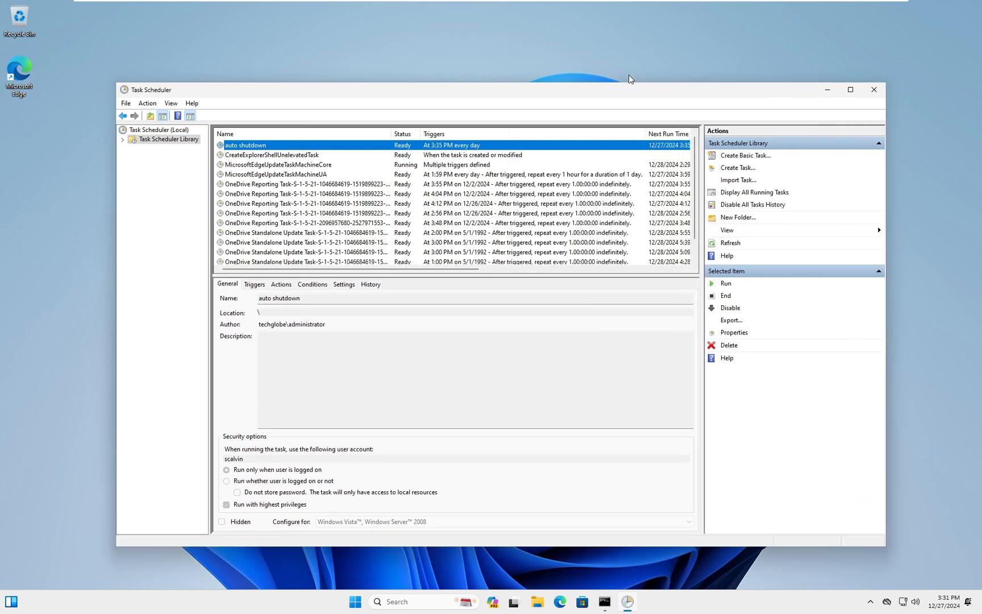
left_click_drag(610, 94, 611, 62)
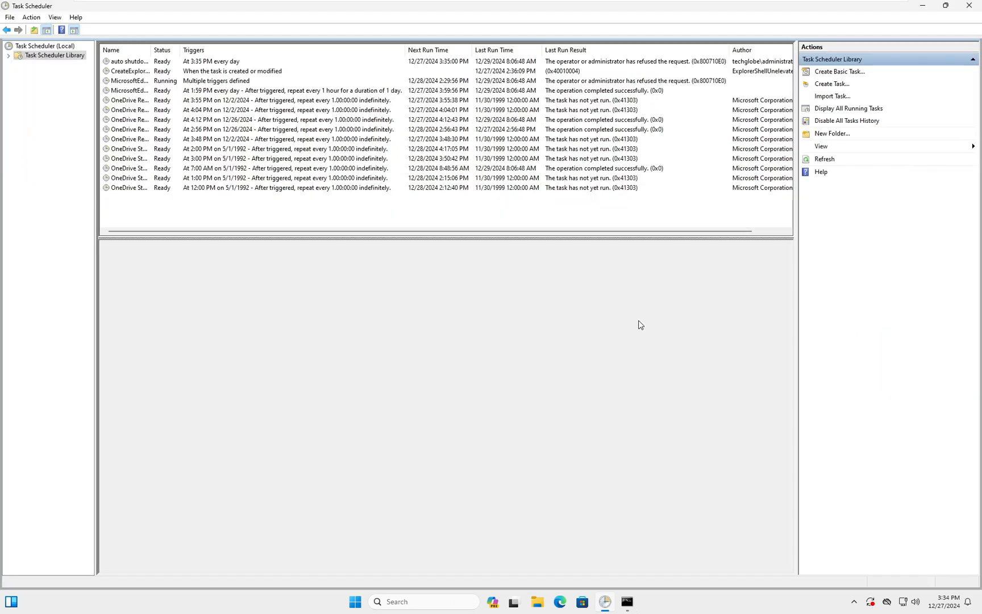